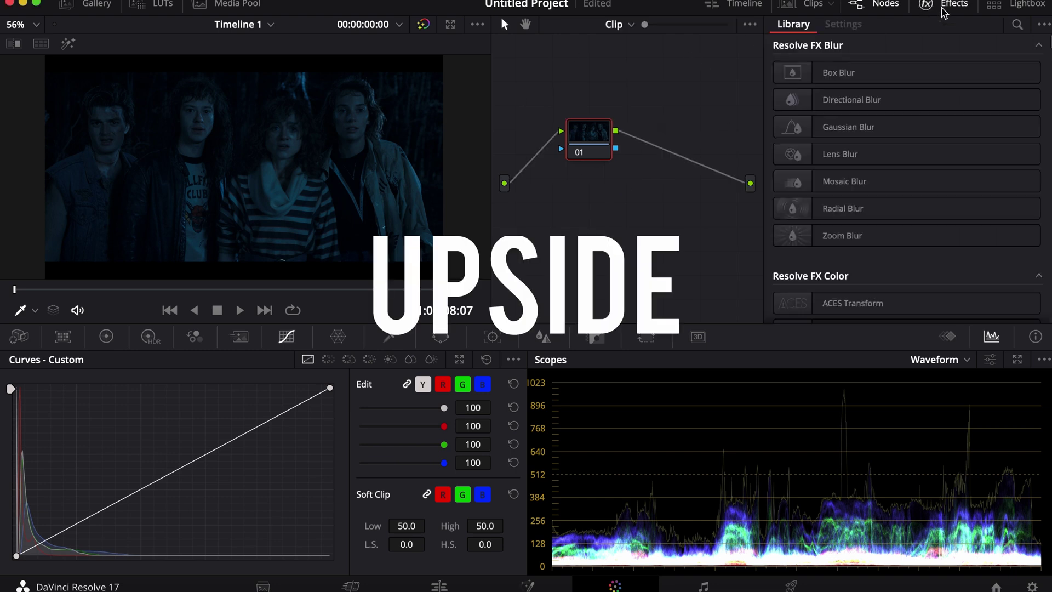
Find the Color Palette effect in the effects library and apply it to node 01 of the reference clip.
{"action": "left_click", "coordinate": [1017, 24]}
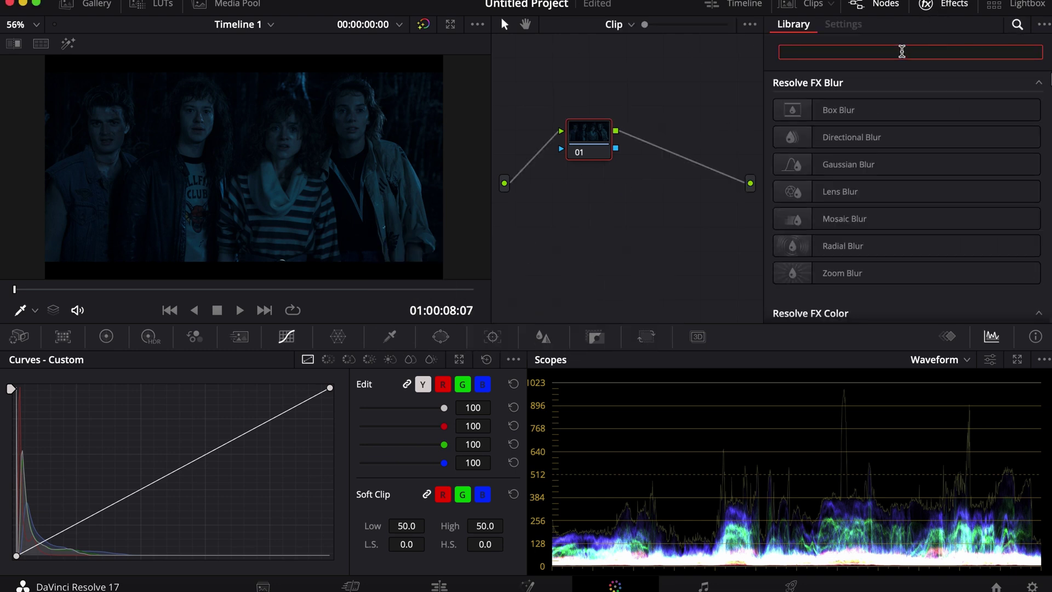
{"action": "type", "text": "palette"}
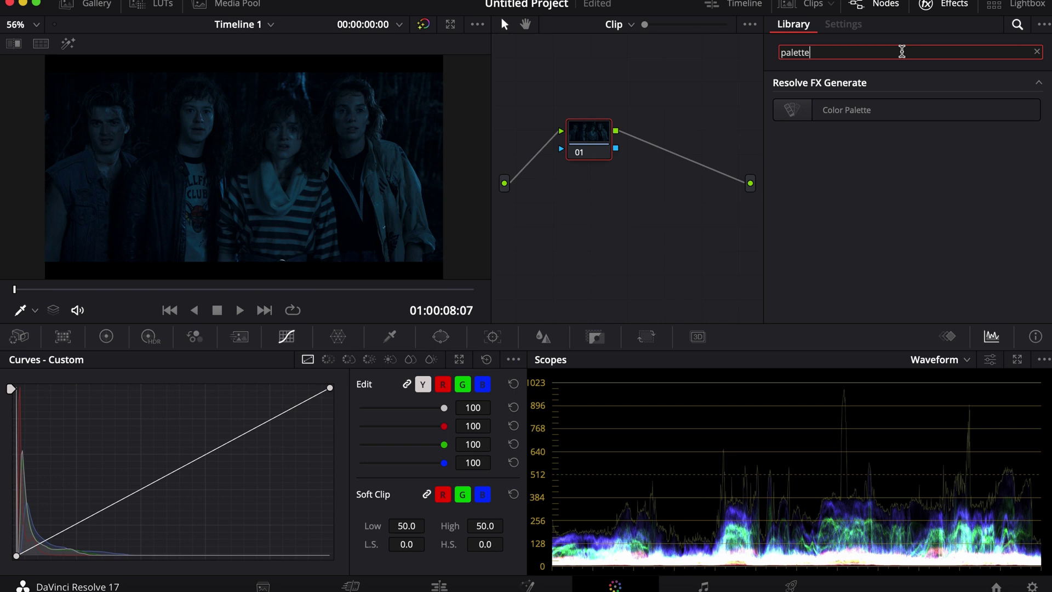
{"action": "left_click_drag", "start_coordinate": [885, 109], "coordinate": [594, 141]}
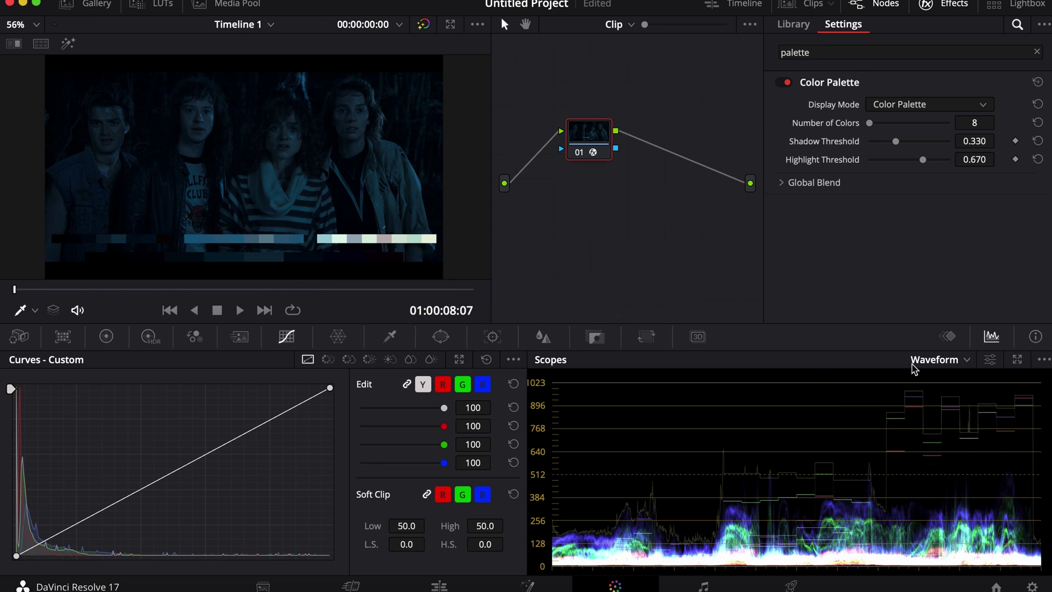
Disable the Color Palette node and switch between scope types to examine the reference clip's levels and colours.
{"action": "left_click", "coordinate": [931, 360]}
{"action": "left_click", "coordinate": [943, 398]}
{"action": "key", "text": "super+d"}
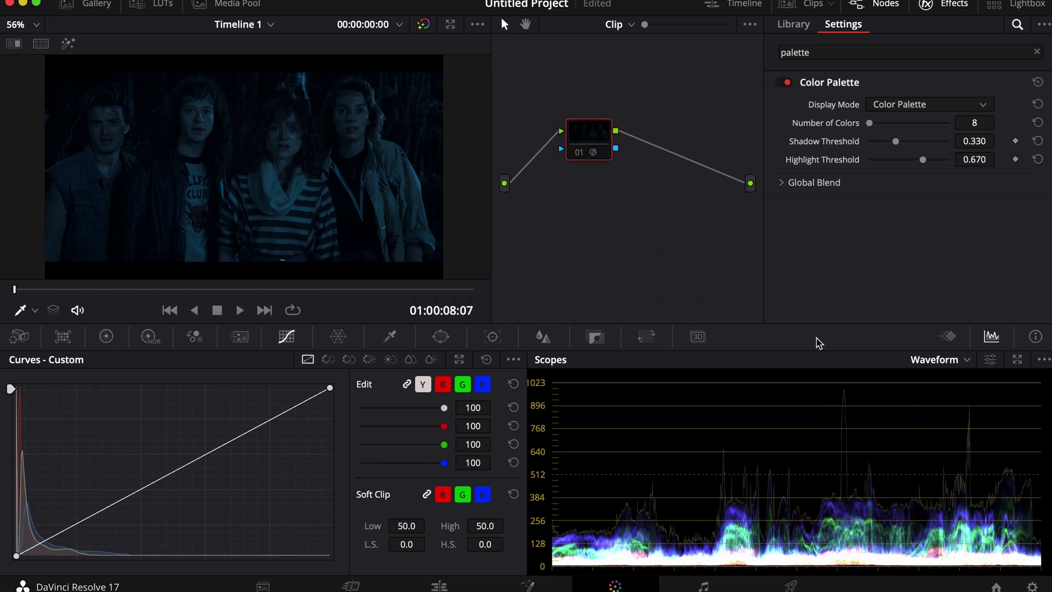
{"action": "left_click", "coordinate": [965, 359]}
{"action": "left_click", "coordinate": [953, 413]}
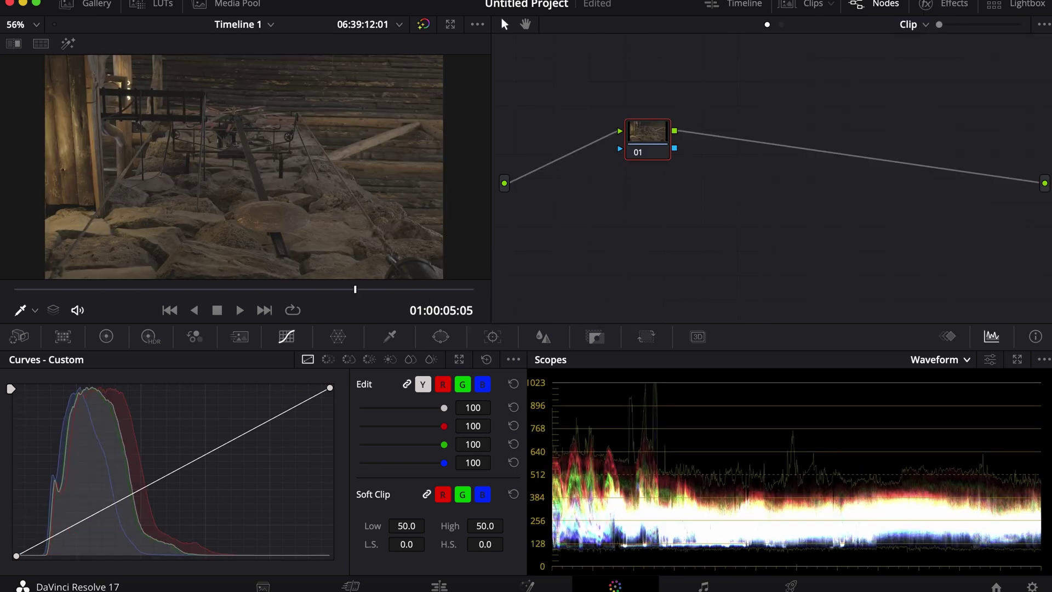
Set the timeline's output blanking to 2.0 for the log shot.
{"action": "left_click", "coordinate": [244, 1]}
{"action": "mouse_move", "coordinate": [306, 574]}
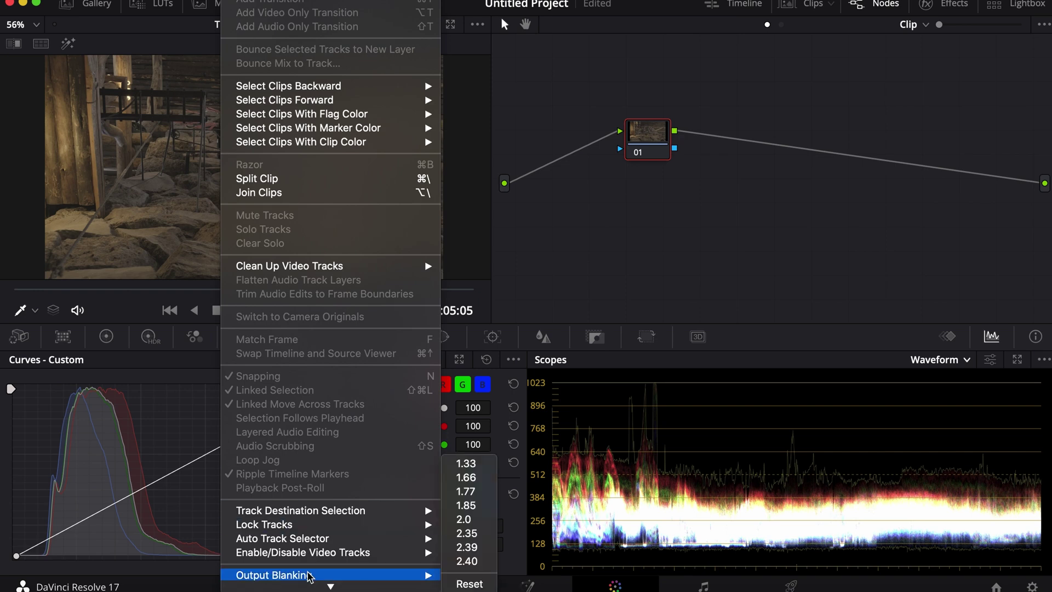
{"action": "left_click", "coordinate": [474, 525]}
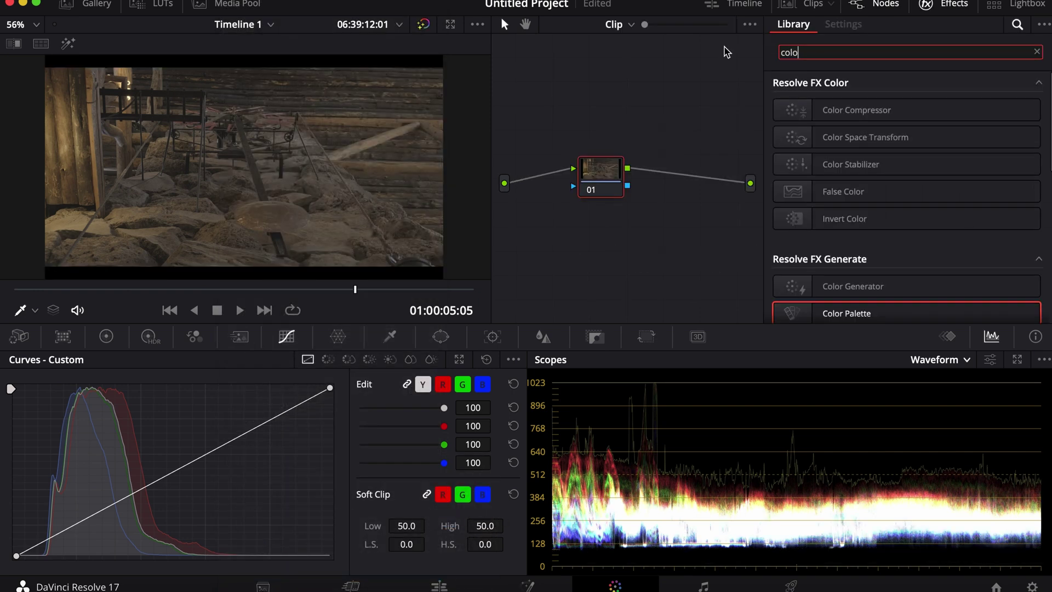
Apply Color Space Transform to node 01, with input color space Rec.2020 and input gamma FujiFilm F-Log.
{"action": "left_click_drag", "start_coordinate": [847, 137], "coordinate": [588, 174]}
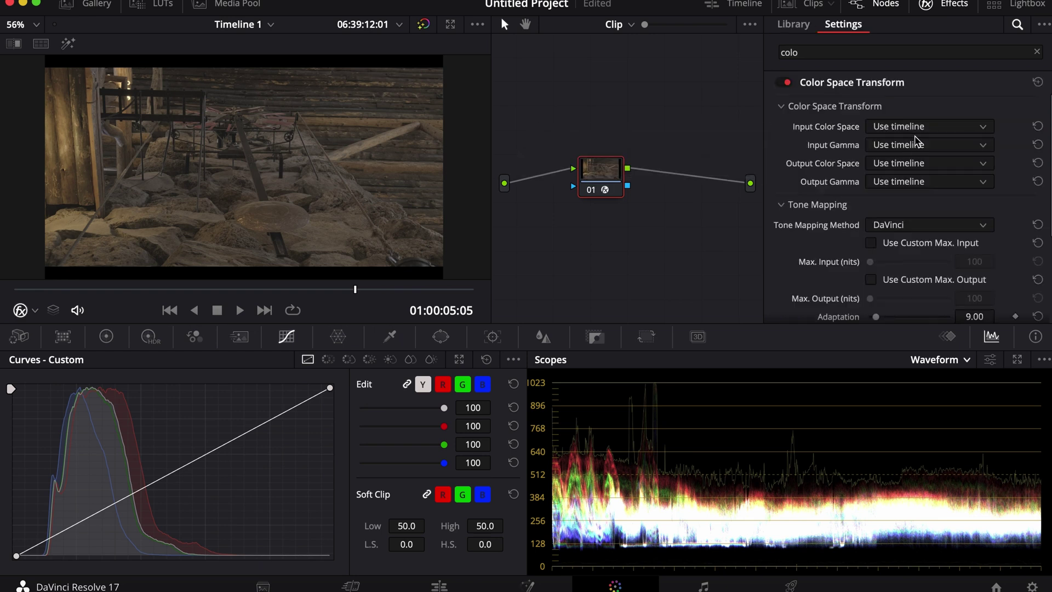
{"action": "left_click", "coordinate": [912, 132]}
{"action": "scroll", "coordinate": [928, 275], "scroll_direction": "down", "scroll_amount": 10}
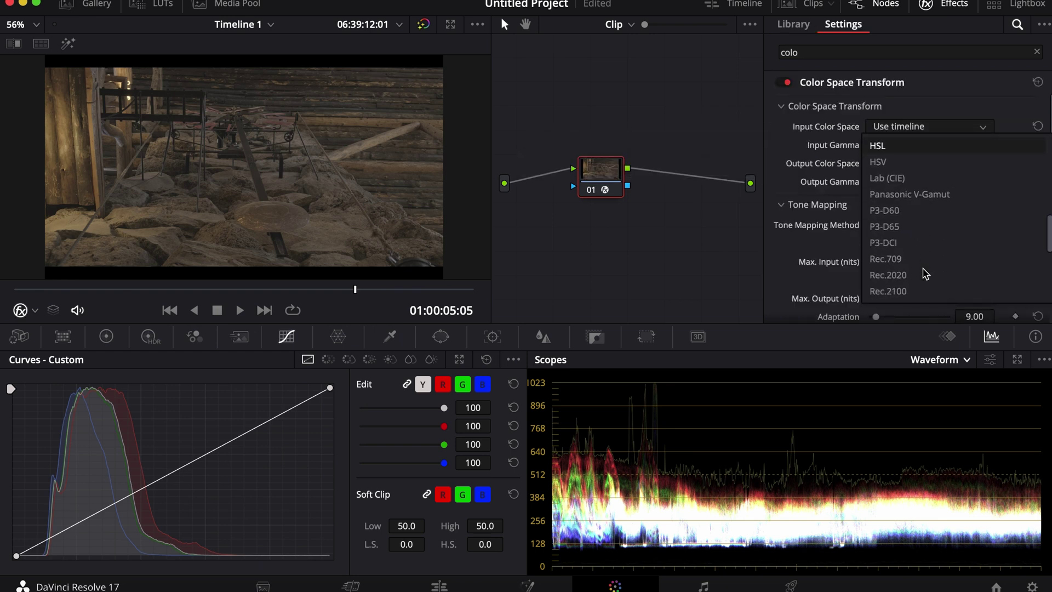
{"action": "left_click", "coordinate": [904, 275]}
{"action": "left_click", "coordinate": [912, 146]}
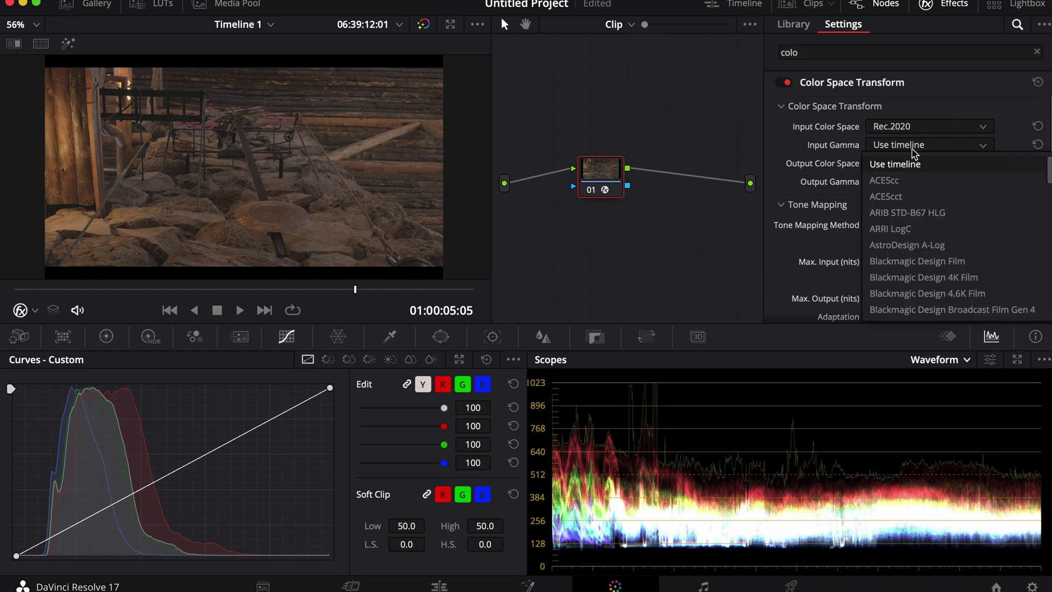
{"action": "scroll", "coordinate": [920, 230], "scroll_direction": "down", "scroll_amount": 8}
{"action": "left_click", "coordinate": [927, 275]}
Set the transform's output color space to Rec.709 and choose its output gamma.
{"action": "left_click", "coordinate": [926, 163]}
{"action": "scroll", "coordinate": [935, 228], "scroll_direction": "down", "scroll_amount": 8}
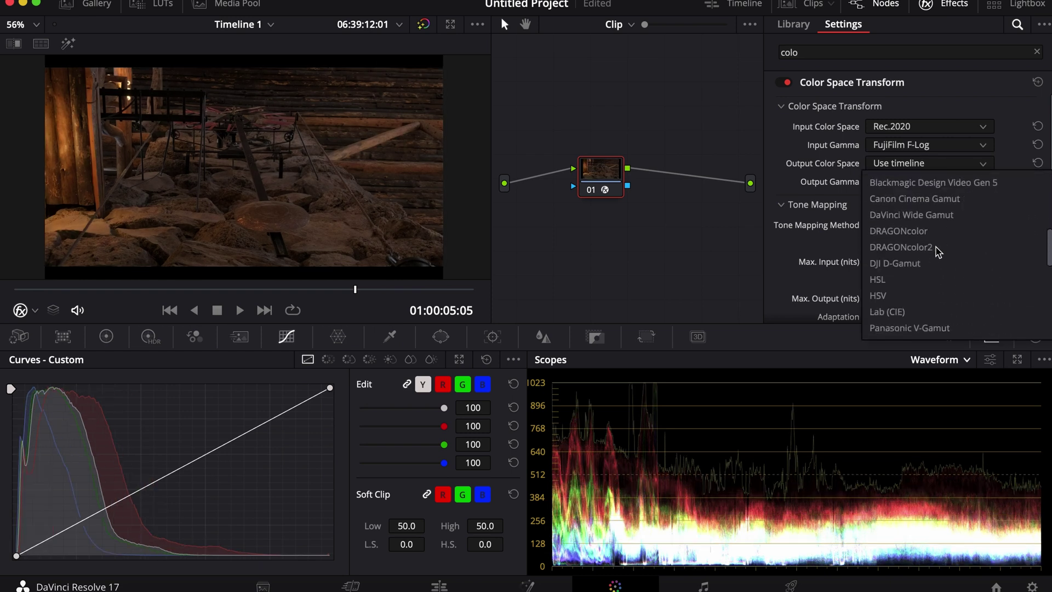
{"action": "scroll", "coordinate": [934, 249], "scroll_direction": "down", "scroll_amount": 10}
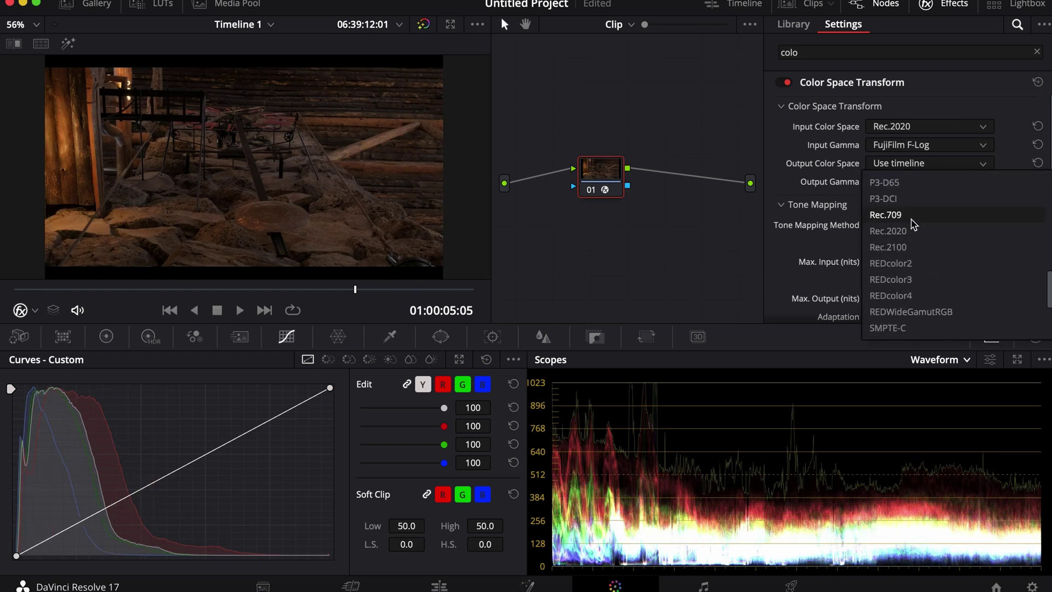
{"action": "left_click", "coordinate": [907, 215]}
{"action": "left_click", "coordinate": [909, 182]}
{"action": "scroll", "coordinate": [932, 285], "scroll_direction": "down", "scroll_amount": 8}
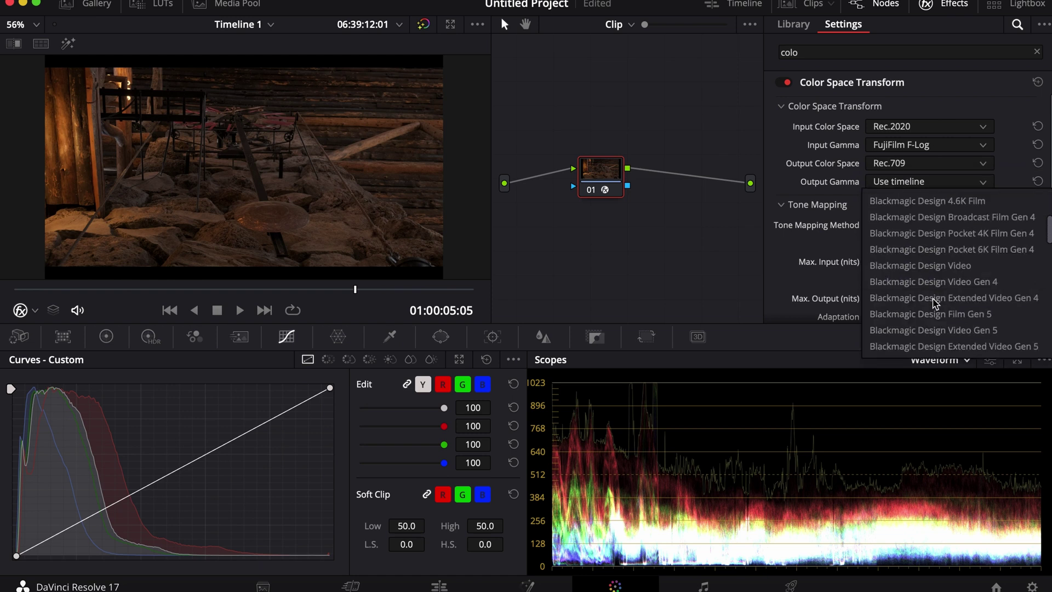
{"action": "scroll", "coordinate": [934, 303], "scroll_direction": "down", "scroll_amount": 3}
{"action": "left_click", "coordinate": [911, 233]}
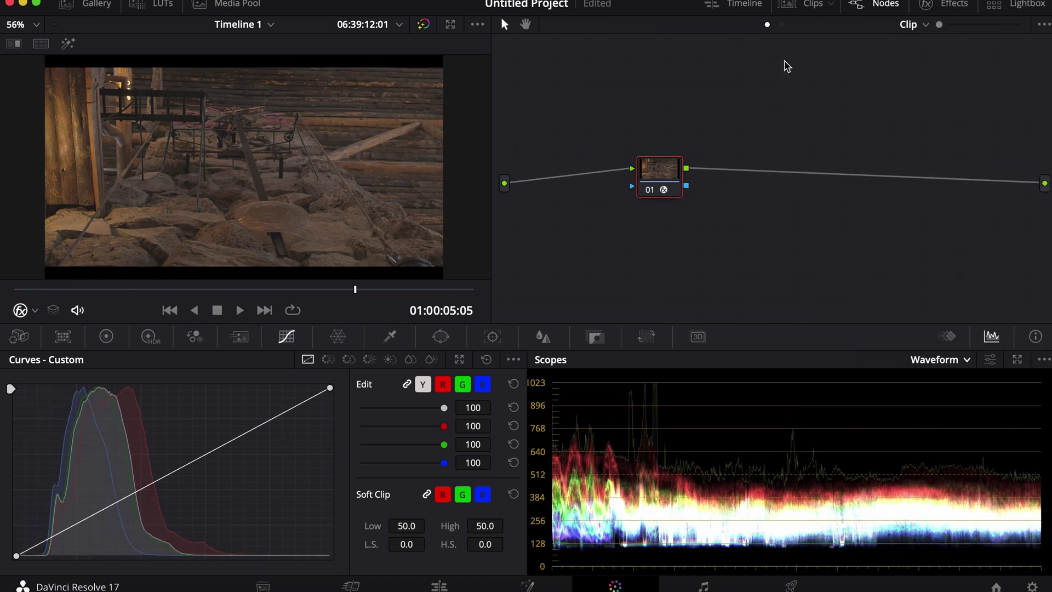
Add a serial node after the color space transform and give it the Rec709 Kodak 2383 D60 film look LUT.
{"action": "key", "text": "alt+s"}
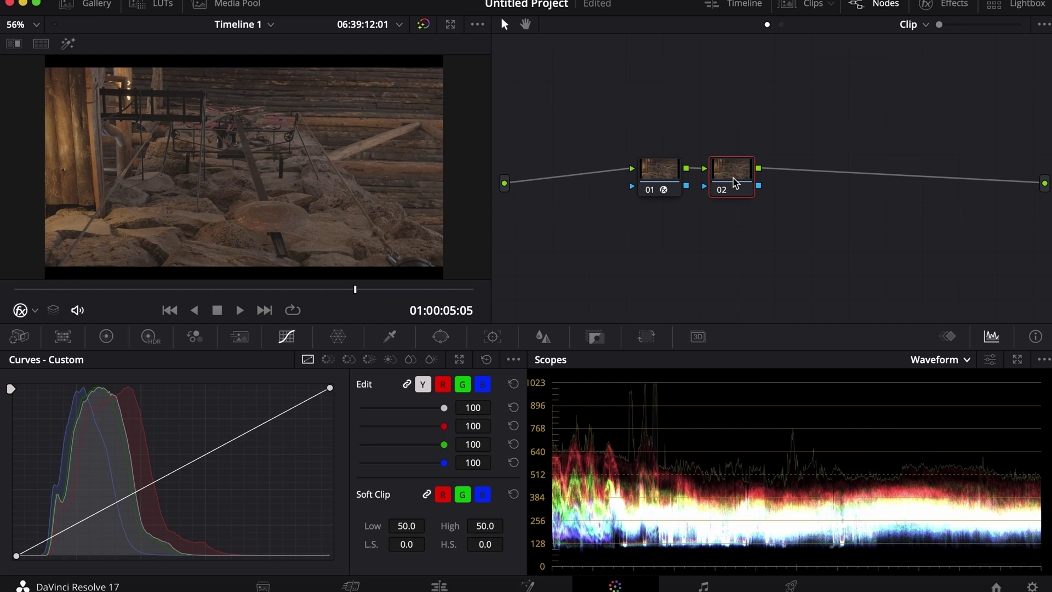
{"action": "right_click", "coordinate": [734, 178]}
{"action": "mouse_move", "coordinate": [774, 337]}
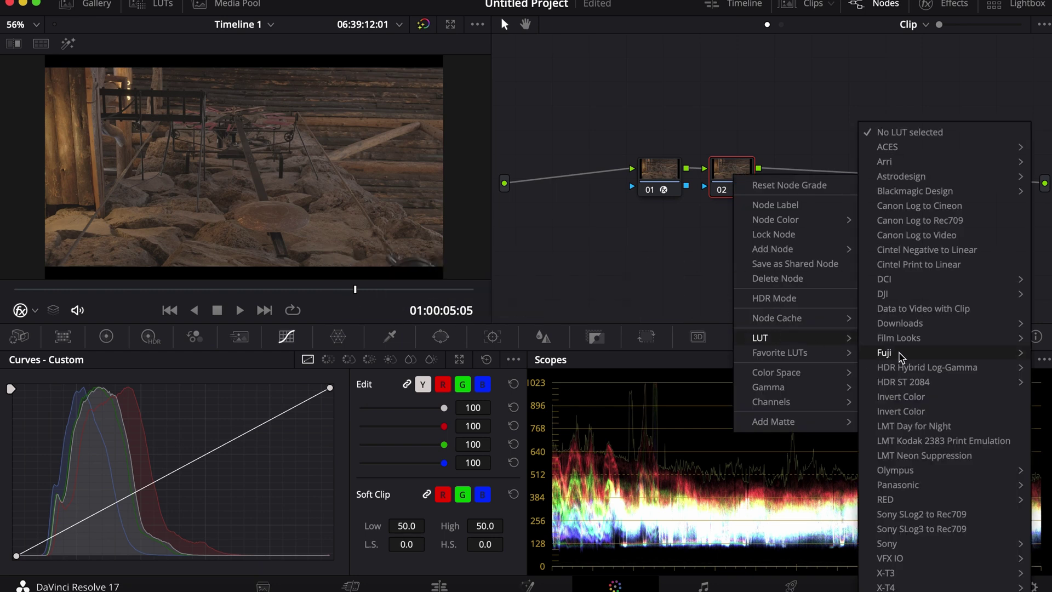
{"action": "mouse_move", "coordinate": [908, 344]}
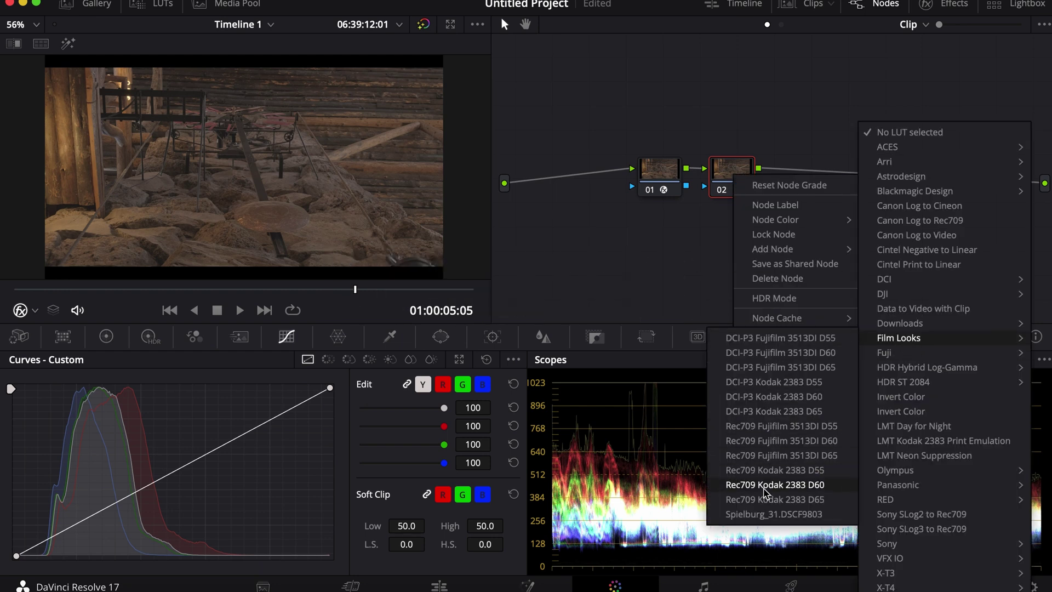
{"action": "left_click", "coordinate": [765, 491]}
Insert a new node at the start of the chain, before the color space transform, and label it Exp.
{"action": "left_click_drag", "start_coordinate": [581, 208], "coordinate": [544, 181]}
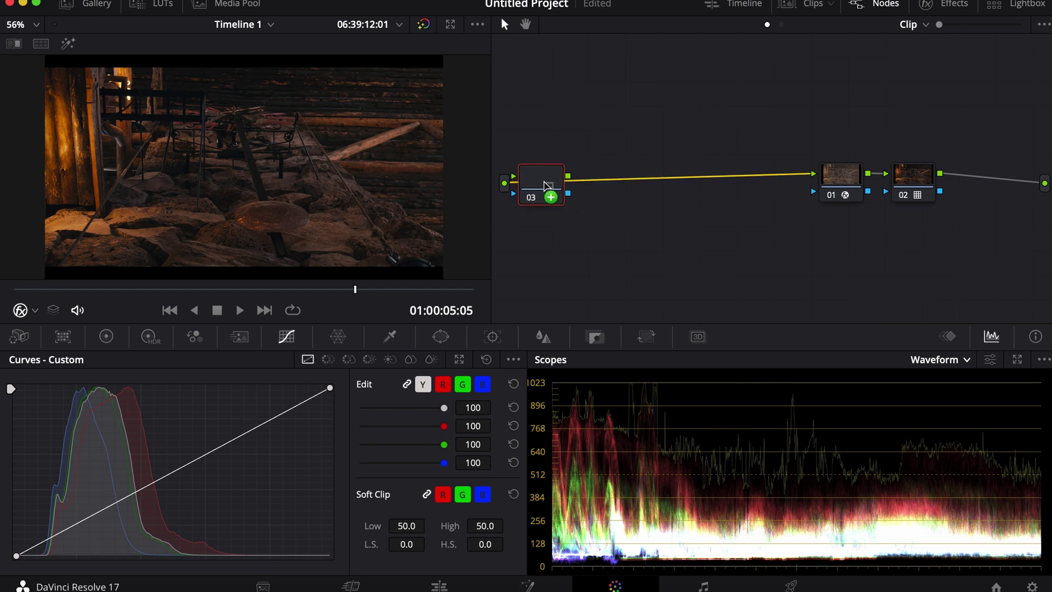
{"action": "right_click", "coordinate": [542, 184]}
{"action": "left_click", "coordinate": [570, 216]}
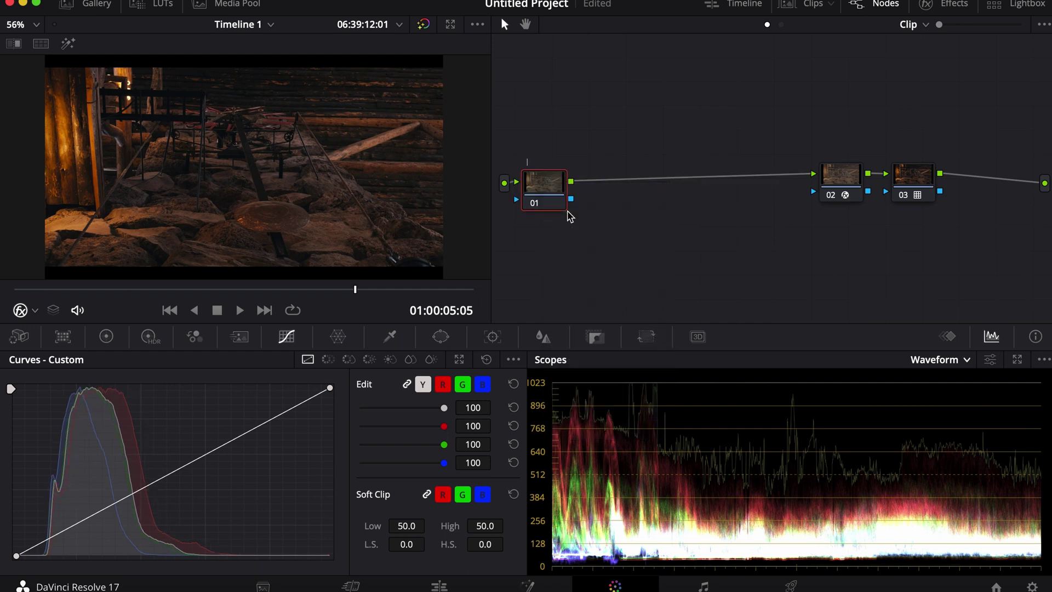
{"action": "type", "text": "Exp"}
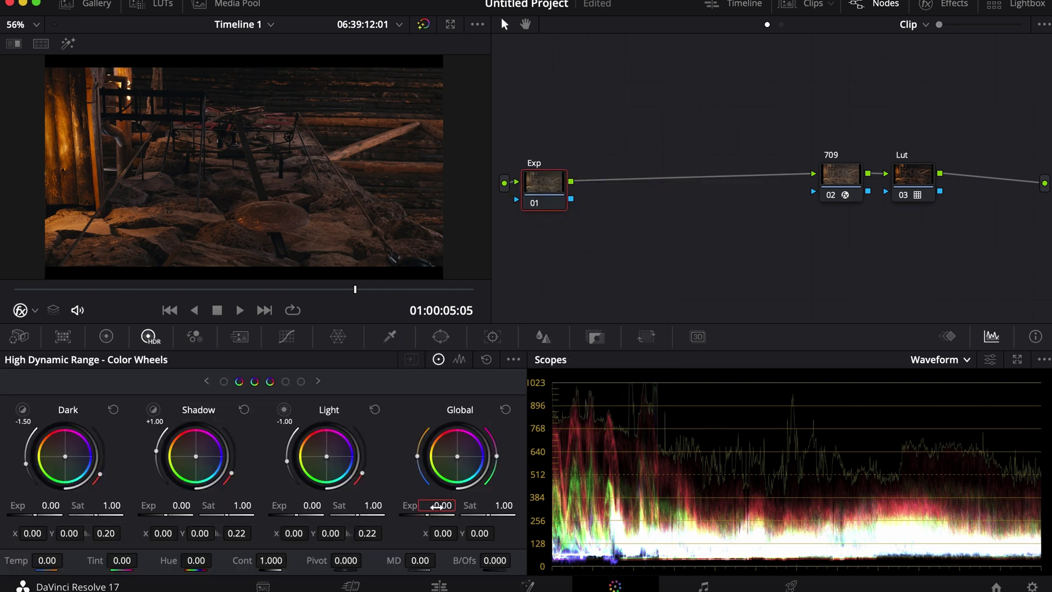
Set the Exp node's Global exposure in the HDR color wheels to 0.2.
{"action": "left_click_drag", "start_coordinate": [436, 506], "coordinate": [465, 506]}
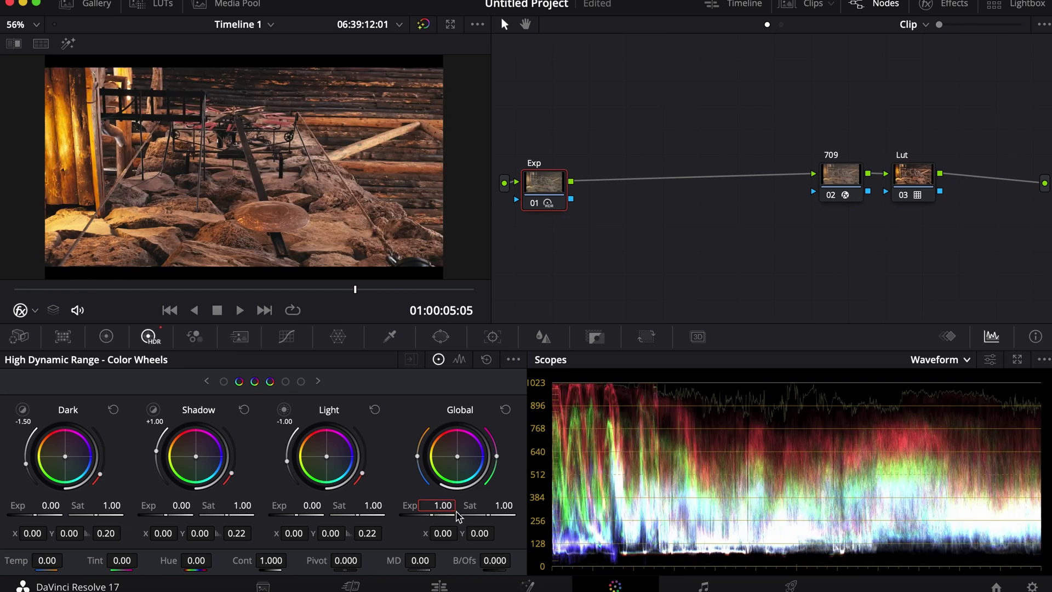
{"action": "double_click", "coordinate": [444, 505]}
{"action": "type", "text": ".5"}
{"action": "key", "text": "Return"}
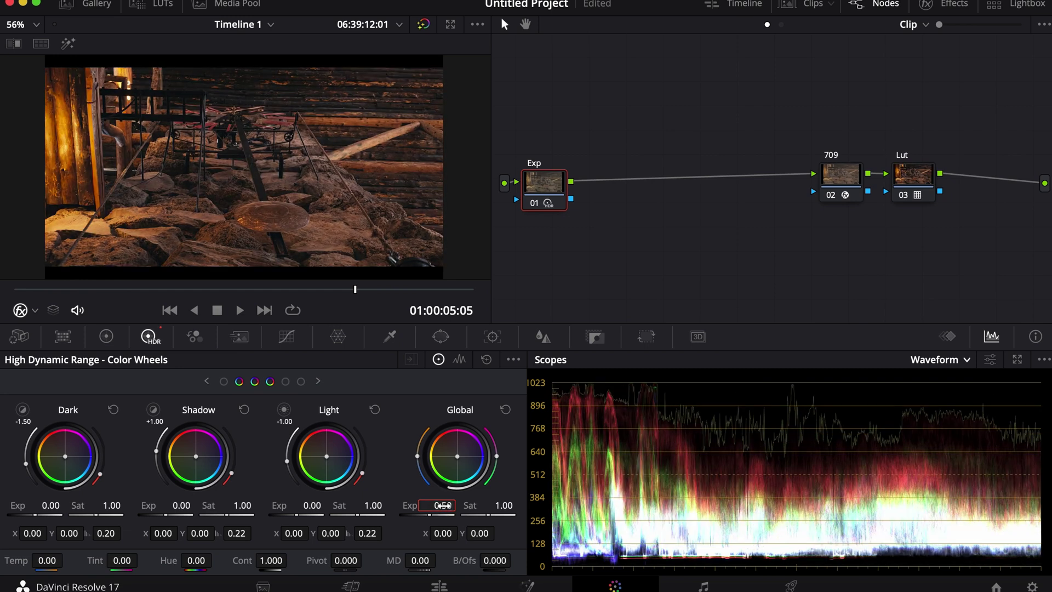
{"action": "type", "text": "0.2"}
{"action": "key", "text": "Return"}
Add two serial nodes after Exp and label them Sat and Color.
{"action": "key", "text": "alt+s"}
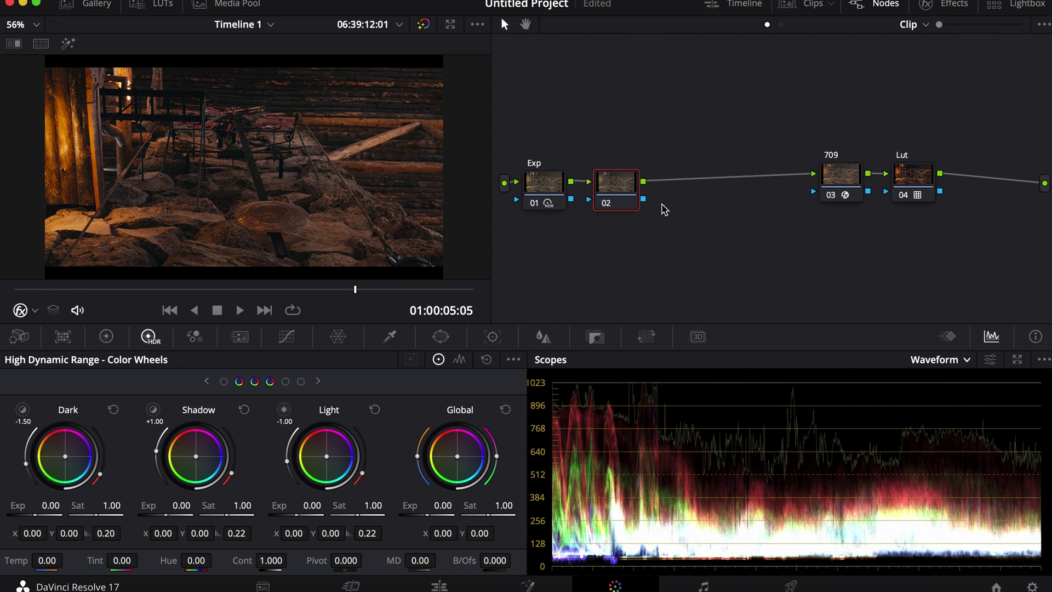
{"action": "key", "text": "Return"}
{"action": "key", "text": "alt+s"}
{"action": "type", "text": "Co"}
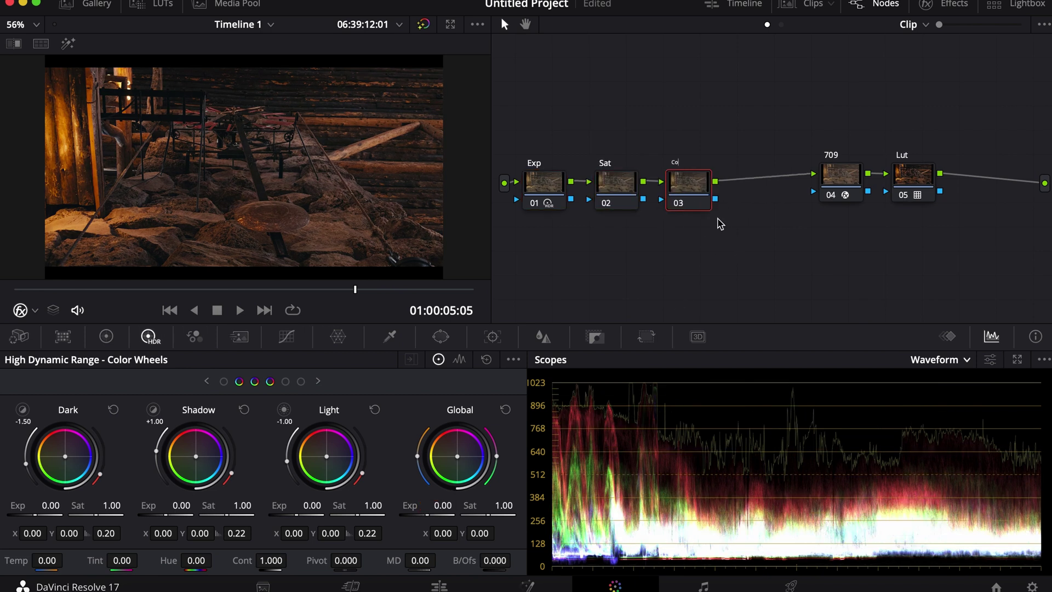
{"action": "key", "text": "Return"}
Reduce the saturation of the Sat node to 25 in the primaries.
{"action": "left_click", "coordinate": [616, 183]}
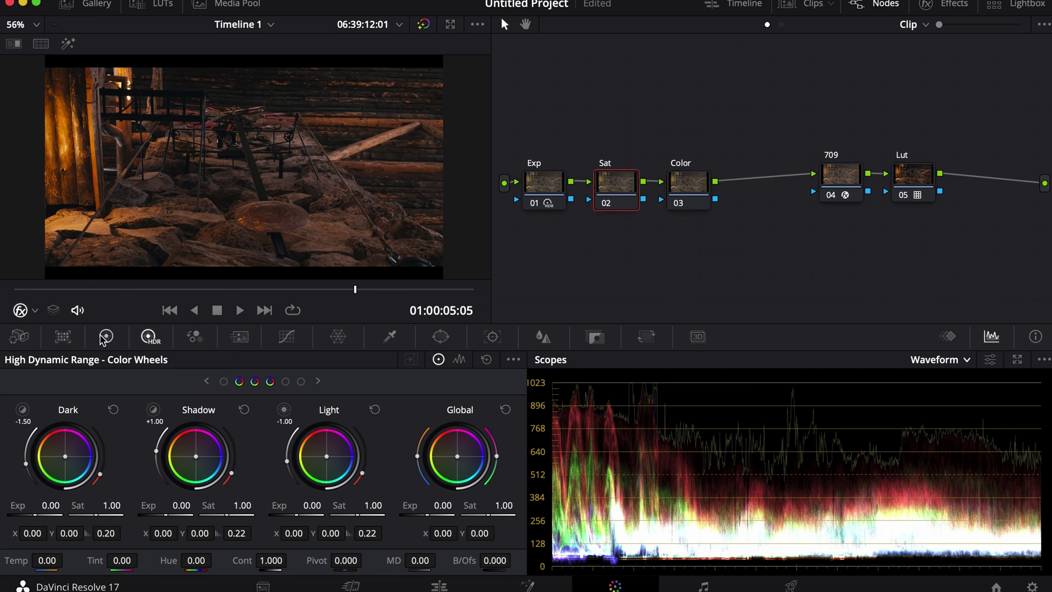
{"action": "left_click", "coordinate": [106, 336]}
{"action": "left_click", "coordinate": [315, 560]}
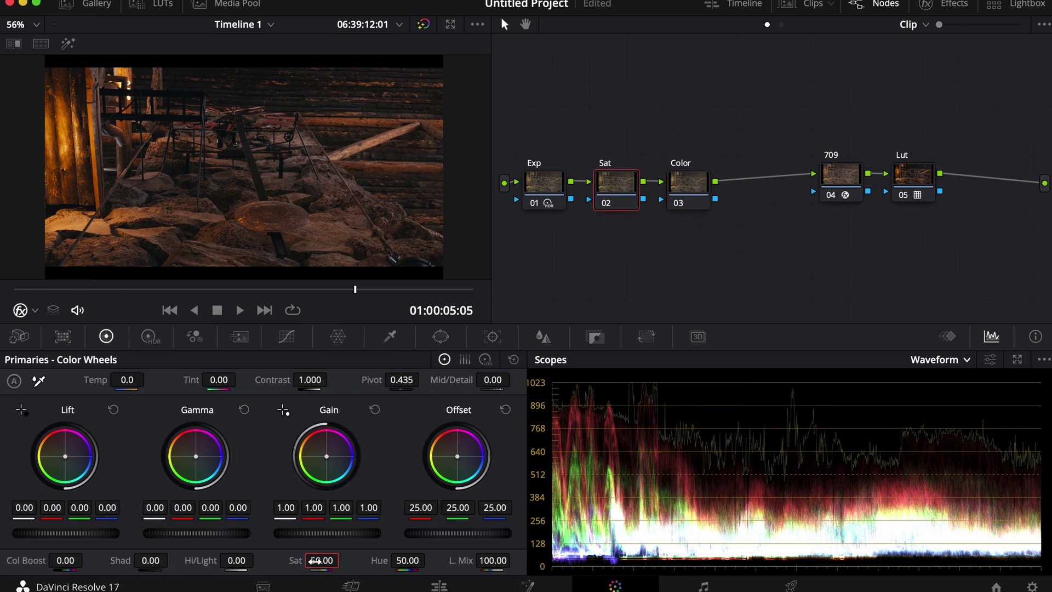
{"action": "type", "text": "25"}
{"action": "key", "text": "Return"}
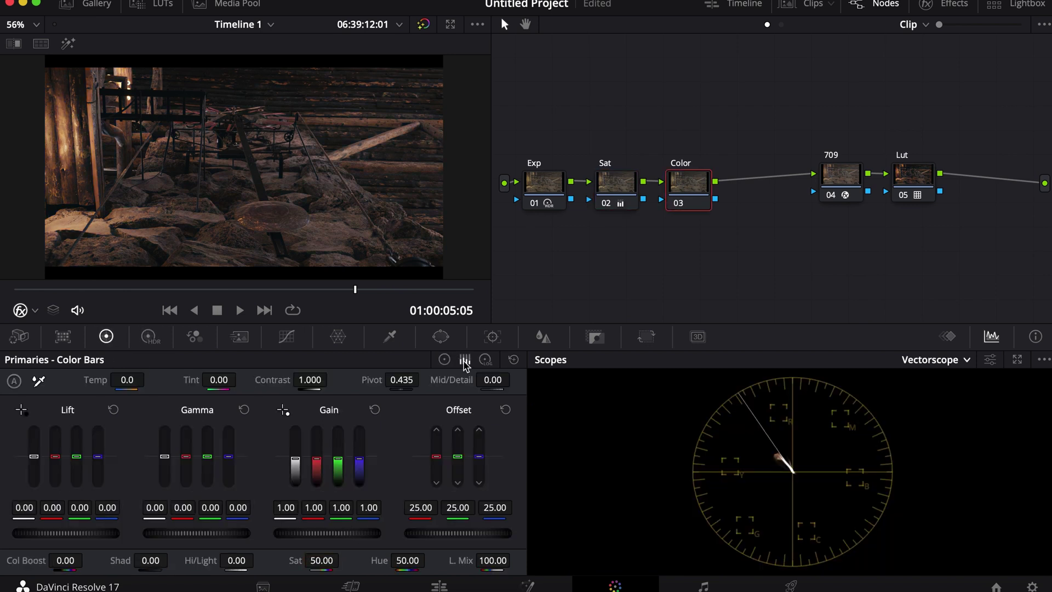
Tint the Color node blue with Offset at about 16.6, 24.9, 33.8 and Gain at about 0.96, 1.01, 1.06 for red, green, blue.
{"action": "mouse_move", "coordinate": [436, 457]}
{"action": "left_mouse_down"}
{"action": "mouse_move", "coordinate": [436, 472]}
{"action": "mouse_move", "coordinate": [476, 460]}
{"action": "left_mouse_up"}
{"action": "left_click_drag", "start_coordinate": [459, 457], "coordinate": [461, 460]}
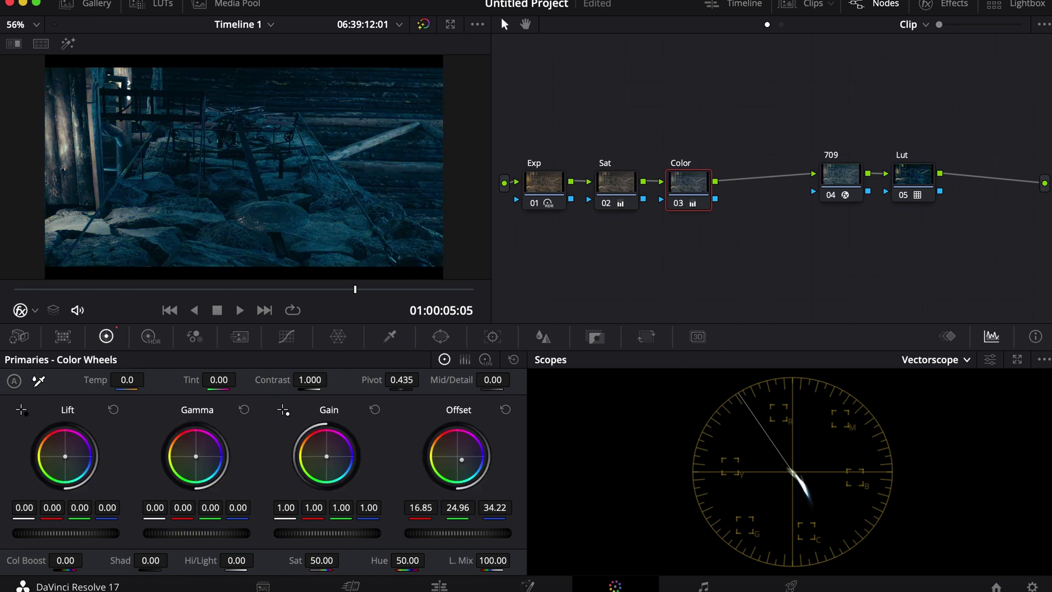
{"action": "left_click_drag", "start_coordinate": [326, 470], "coordinate": [335, 474]}
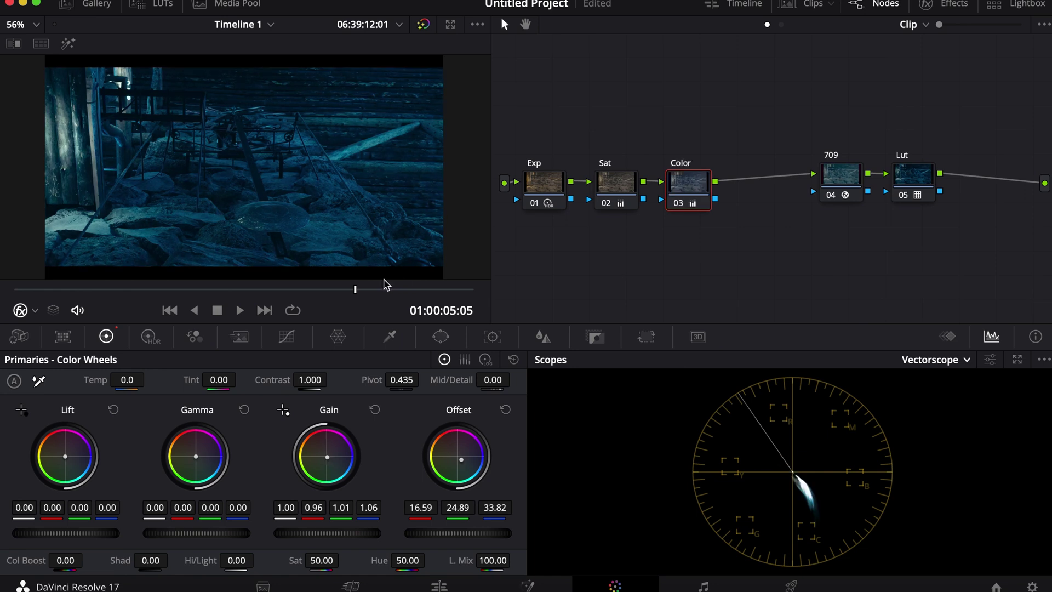
Grab a still of the reference clip and show it as a split-screen wipe against the graded shot.
{"action": "right_click", "coordinate": [453, 159]}
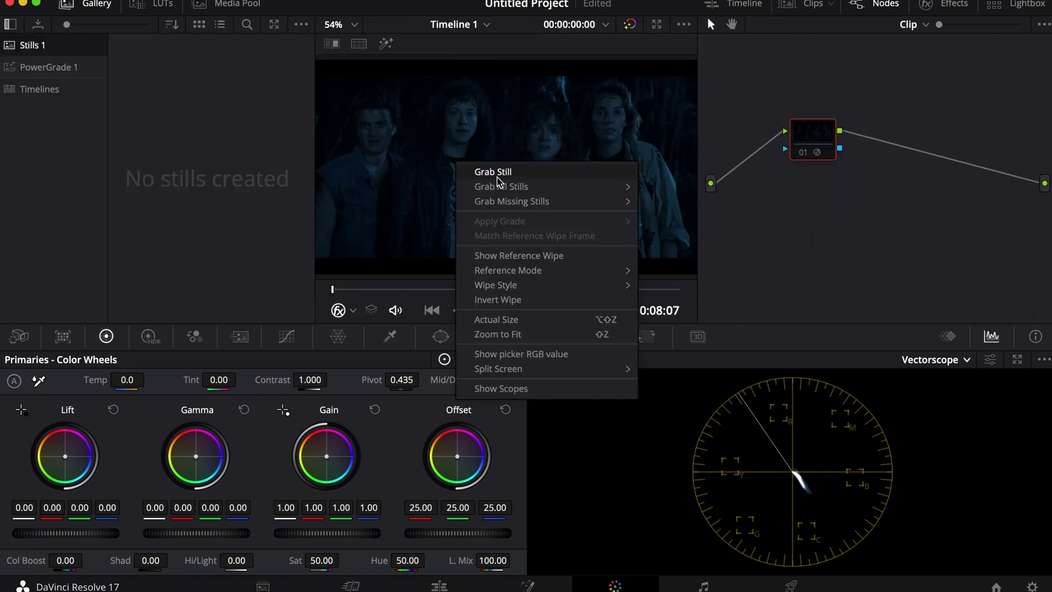
{"action": "left_click", "coordinate": [486, 169]}
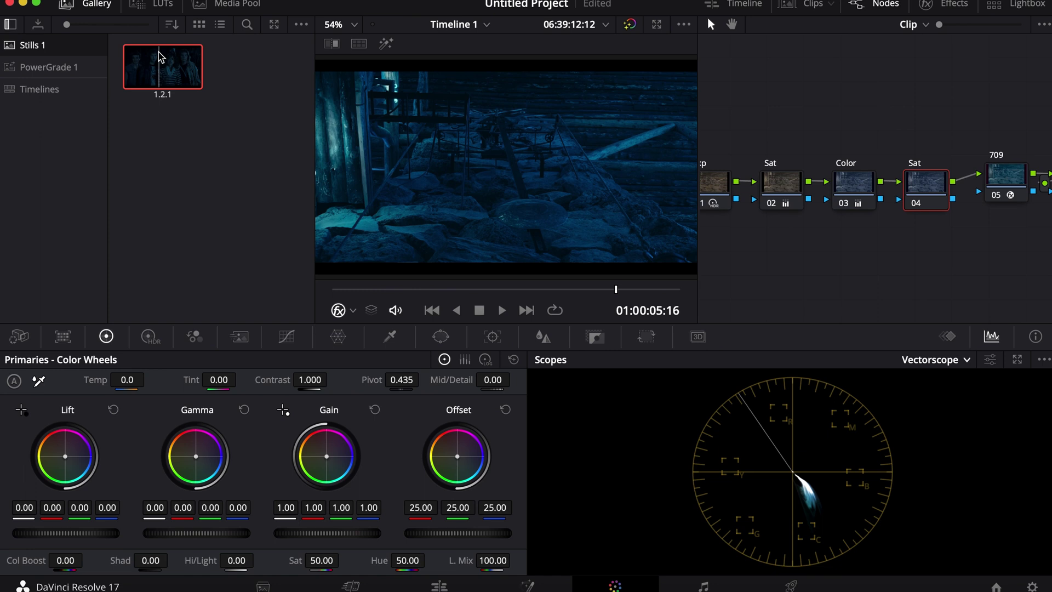
{"action": "double_click", "coordinate": [160, 57]}
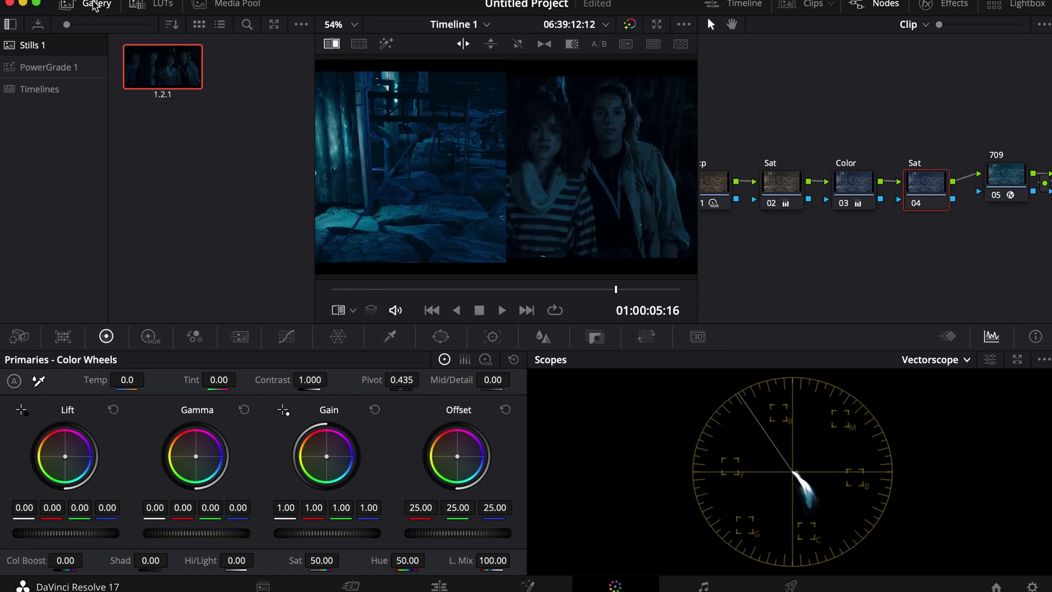
{"action": "left_click", "coordinate": [67, 5]}
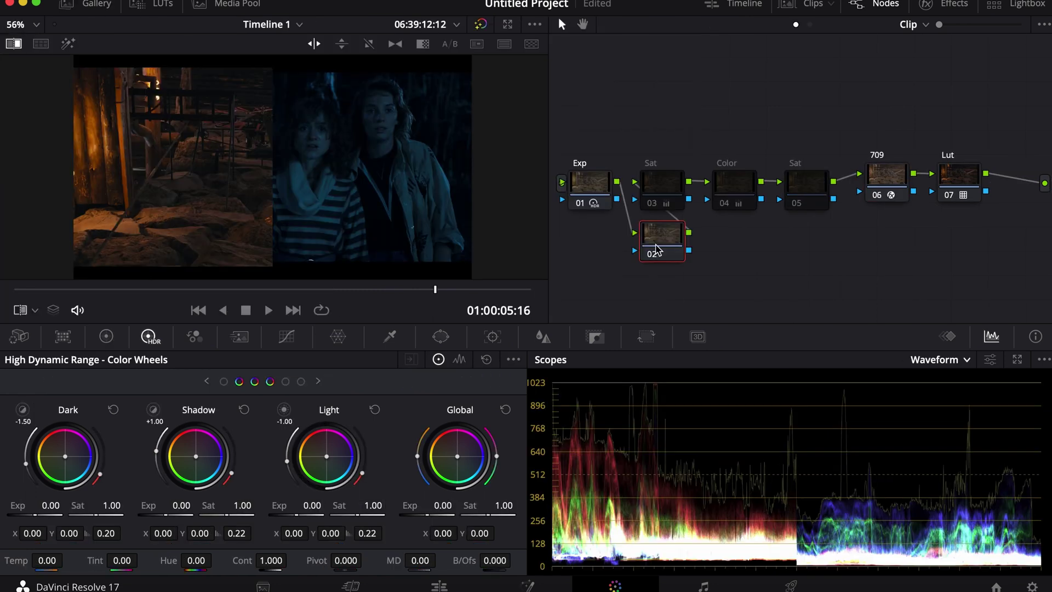
Label the new node after Exp as Pri and move the disabled Sat, Color and Sat nodes above the chain.
{"action": "right_click", "coordinate": [654, 244]}
{"action": "left_click", "coordinate": [696, 275]}
{"action": "left_click_drag", "start_coordinate": [649, 154], "coordinate": [830, 211]}
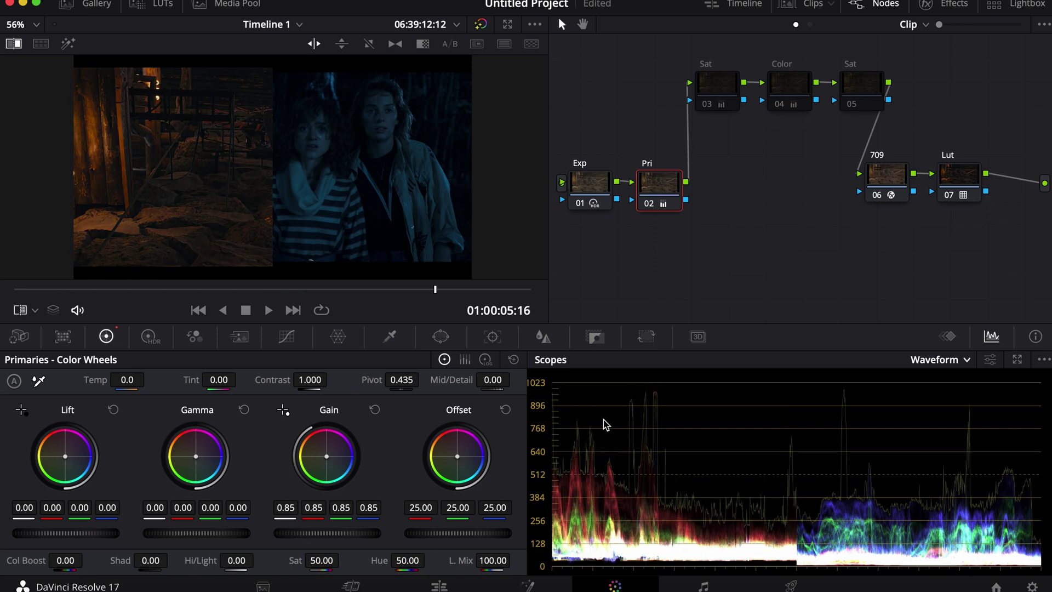
Raise the Gamma of the Pri node, first to 0.04 and then slightly further, and lower its Lift.
{"action": "mouse_move", "coordinate": [197, 533]}
{"action": "left_mouse_down"}
{"action": "mouse_move", "coordinate": [214, 532]}
{"action": "mouse_move", "coordinate": [202, 532]}
{"action": "left_mouse_up"}
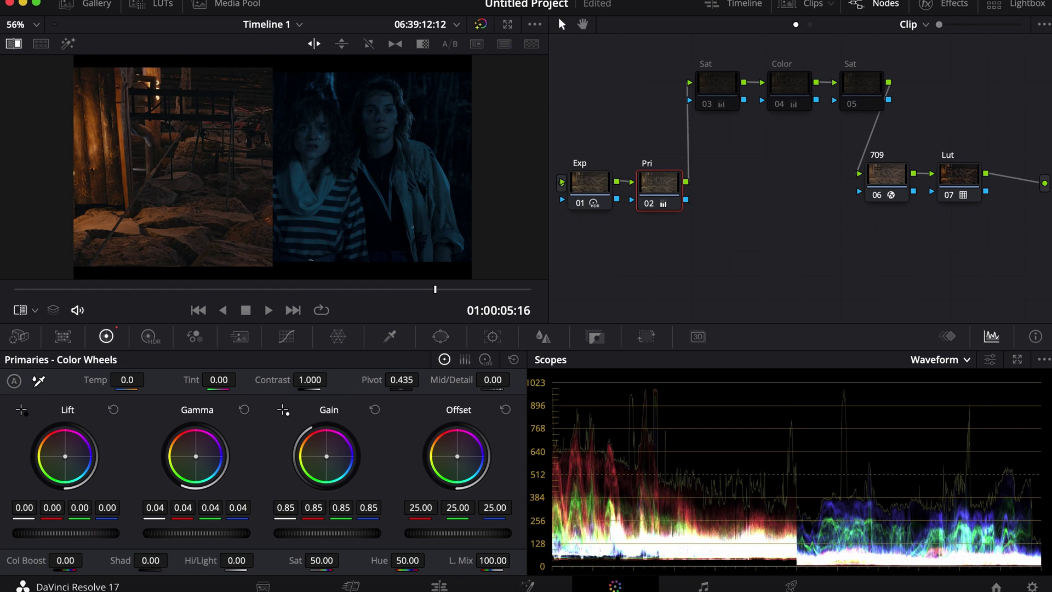
{"action": "left_click_drag", "start_coordinate": [66, 533], "coordinate": [49, 532]}
{"action": "left_click_drag", "start_coordinate": [211, 532], "coordinate": [218, 532]}
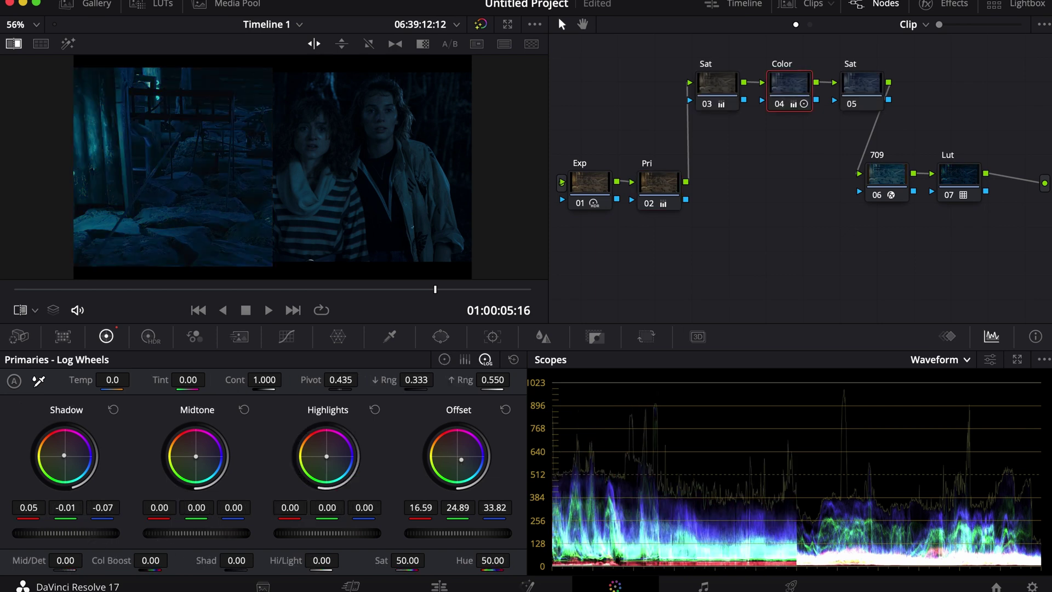
Try warming the Color node's log Shadow wheel to about 0.17, -0.04, -0.11, and reset that wheel.
{"action": "left_click_drag", "start_coordinate": [65, 455], "coordinate": [63, 452]}
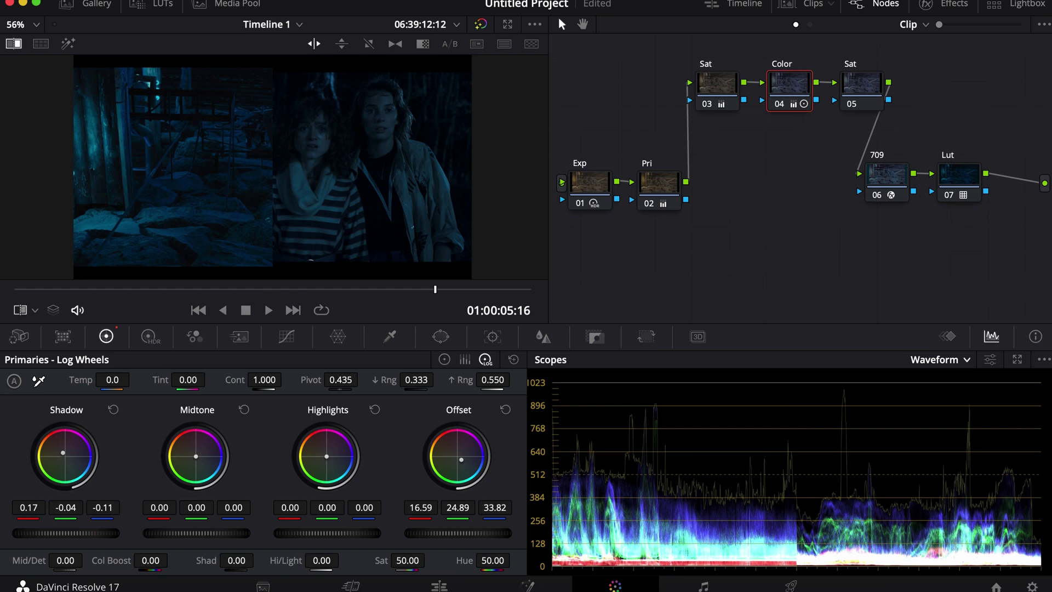
{"action": "left_click", "coordinate": [113, 409]}
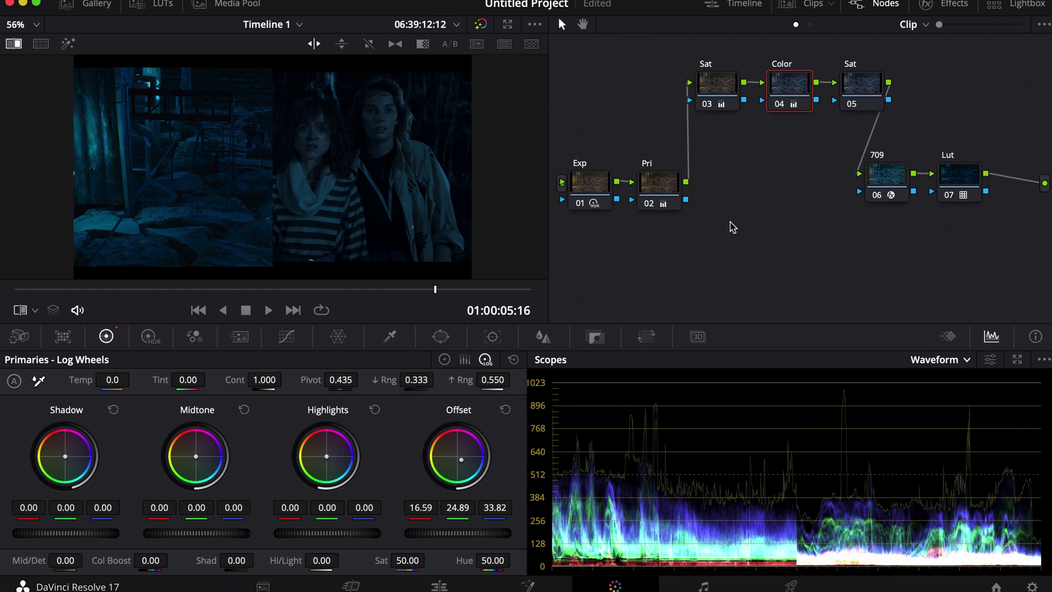
Add a serial node labelled Blacks after the Color node and shift its log Shadow wheel slightly toward red-orange.
{"action": "key", "text": "alt+s"}
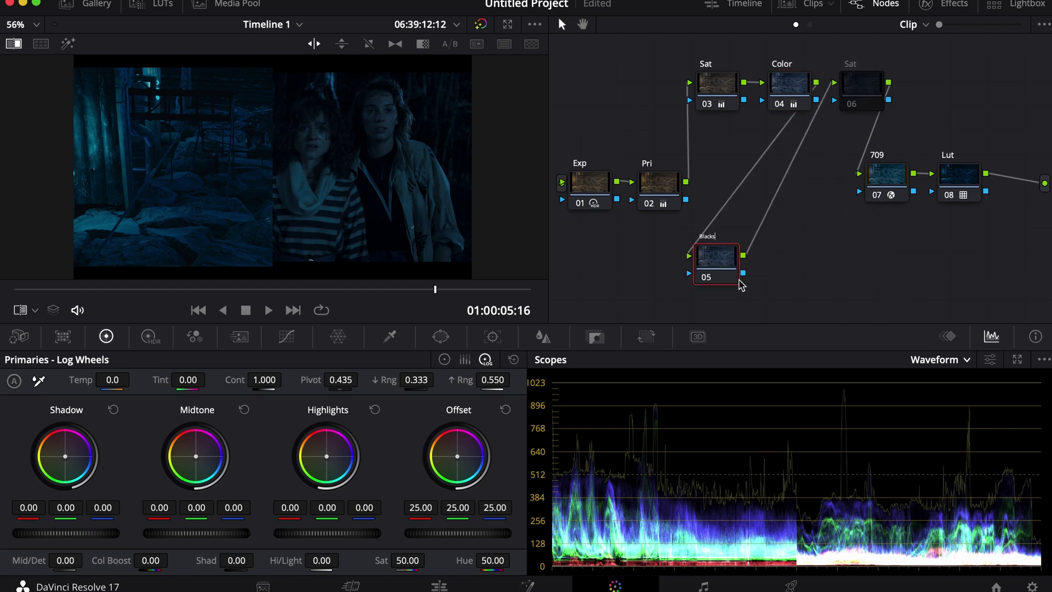
{"action": "left_click", "coordinate": [965, 359]}
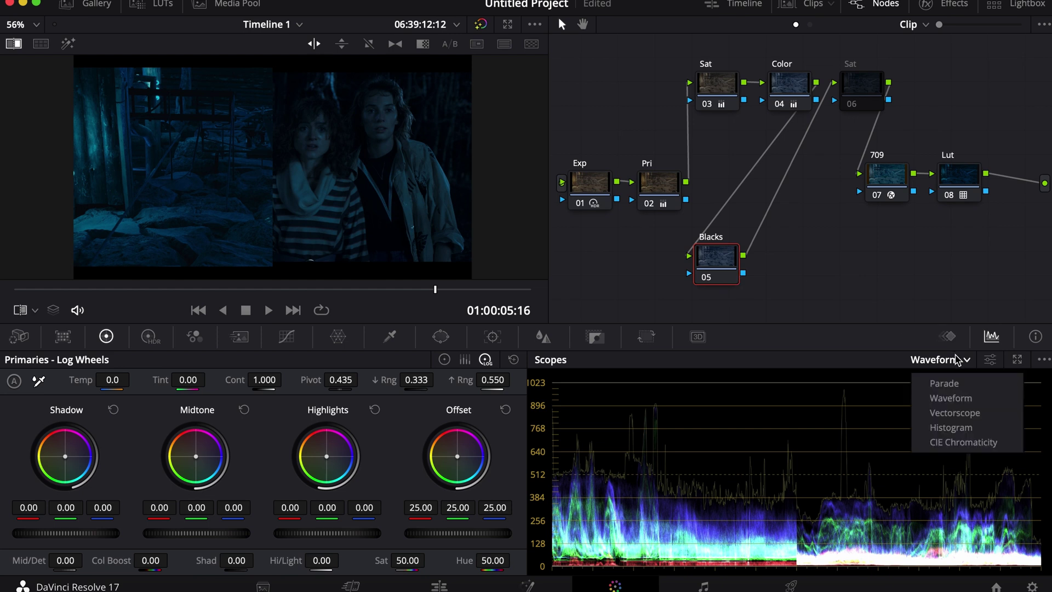
{"action": "left_click", "coordinate": [965, 359]}
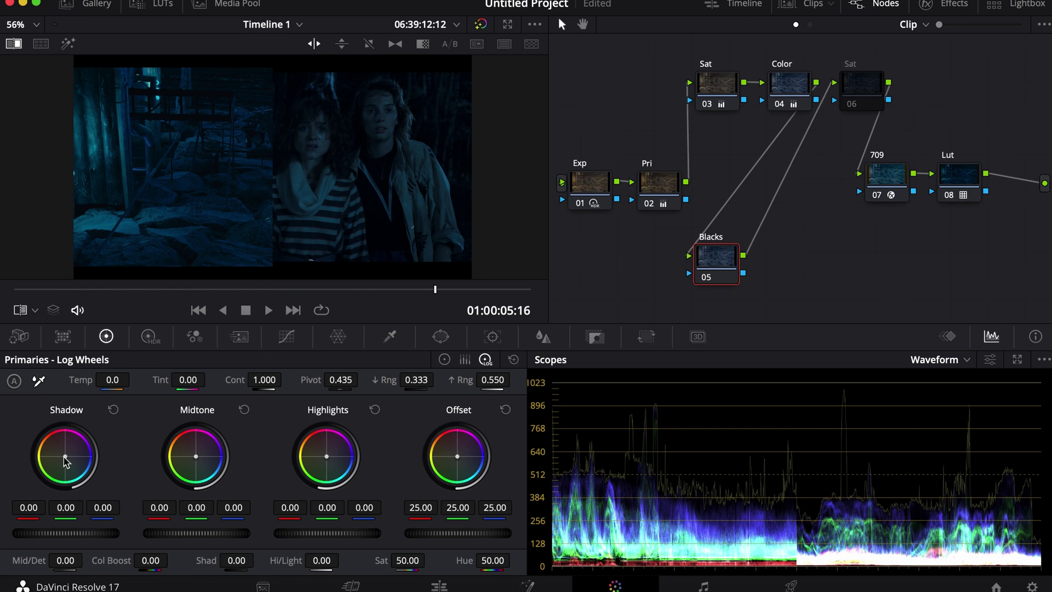
{"action": "left_click_drag", "start_coordinate": [64, 458], "coordinate": [60, 451]}
Relabel the disabled Sat node as Hue, enable and place it beside Blacks, and reduce its saturation to 35.
{"action": "right_click", "coordinate": [857, 96]}
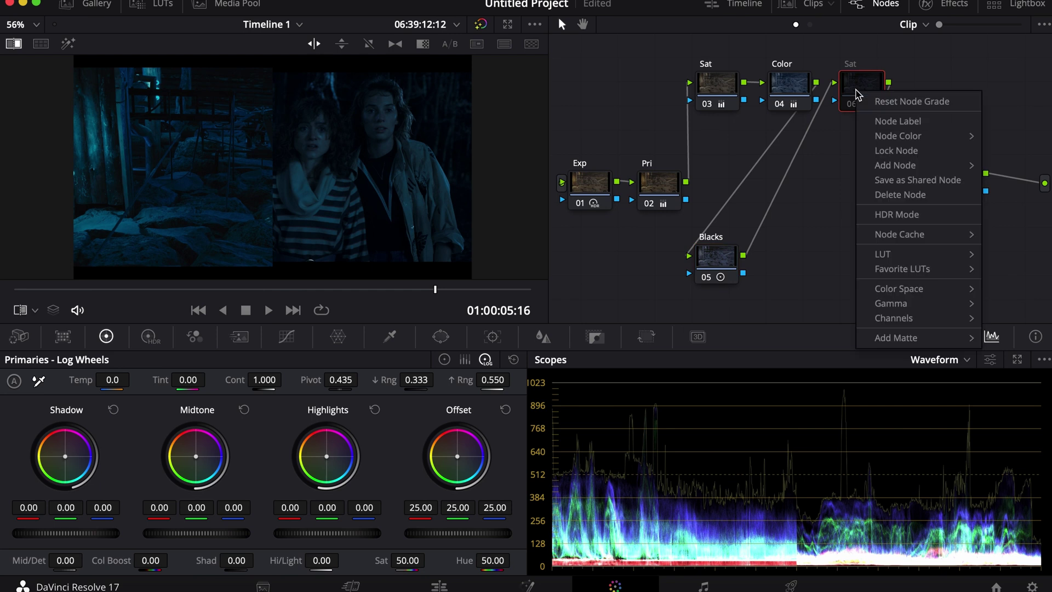
{"action": "left_click", "coordinate": [874, 123]}
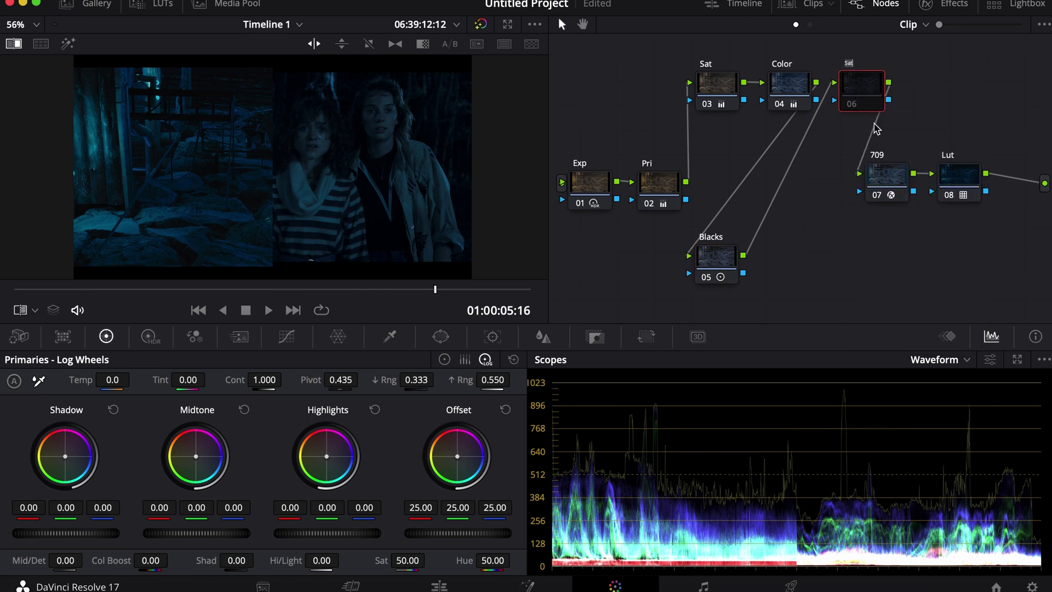
{"action": "type", "text": "Hu"}
{"action": "type", "text": "e"}
{"action": "key", "text": "Return"}
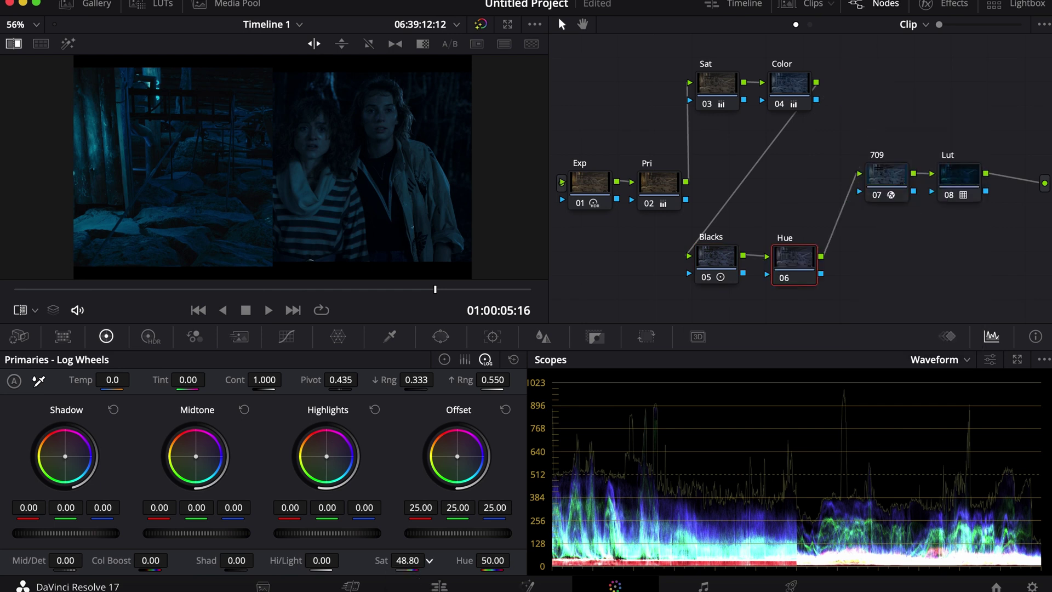
{"action": "left_click_drag", "start_coordinate": [407, 560], "coordinate": [375, 560]}
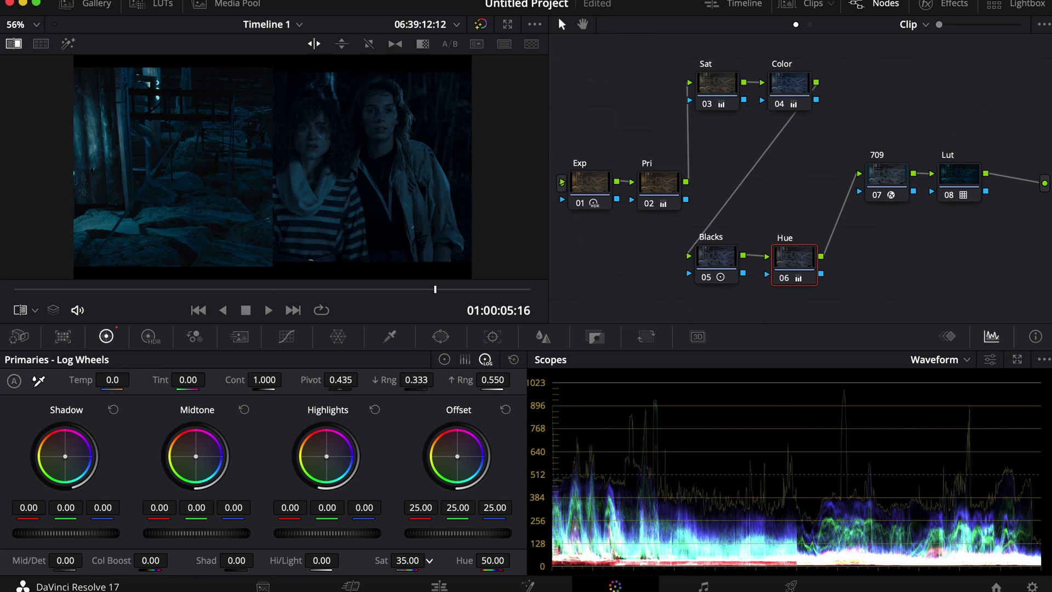
Color-warp the Hue node with 24 hue divisions, adjusting the sampled blue point to Hue 0.42, Sat 0.36, Luma 0.31, and compare with the node bypassed.
{"action": "left_click", "coordinate": [337, 336]}
{"action": "left_click", "coordinate": [43, 562]}
{"action": "left_click", "coordinate": [43, 545]}
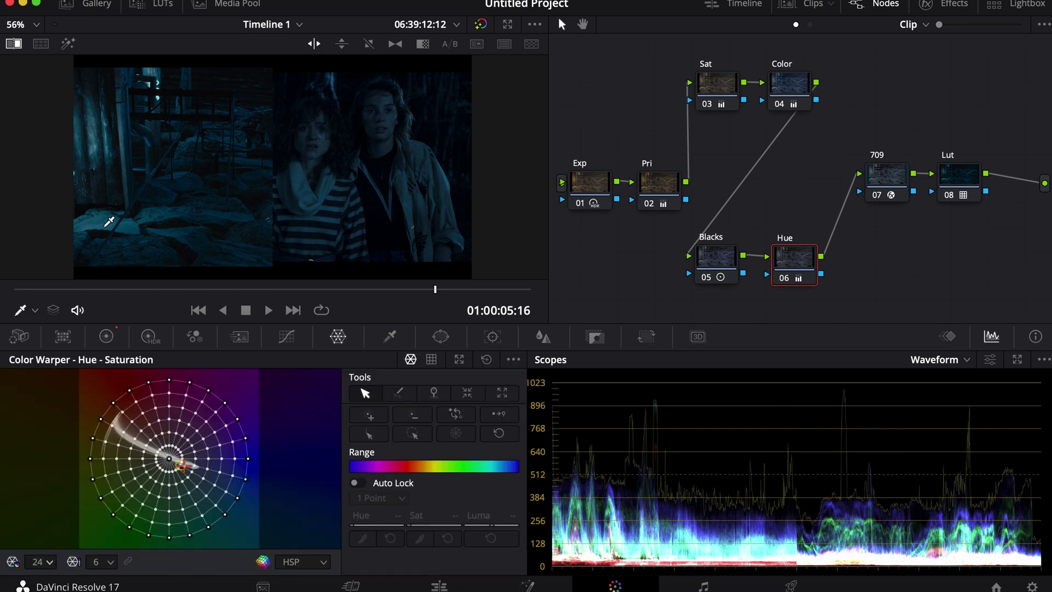
{"action": "left_click", "coordinate": [180, 465]}
{"action": "left_click", "coordinate": [237, 498]}
{"action": "mouse_move", "coordinate": [491, 524]}
{"action": "left_mouse_down"}
{"action": "mouse_move", "coordinate": [442, 524]}
{"action": "mouse_move", "coordinate": [490, 524]}
{"action": "left_mouse_up"}
{"action": "left_click", "coordinate": [458, 536]}
{"action": "key", "text": "super+d"}
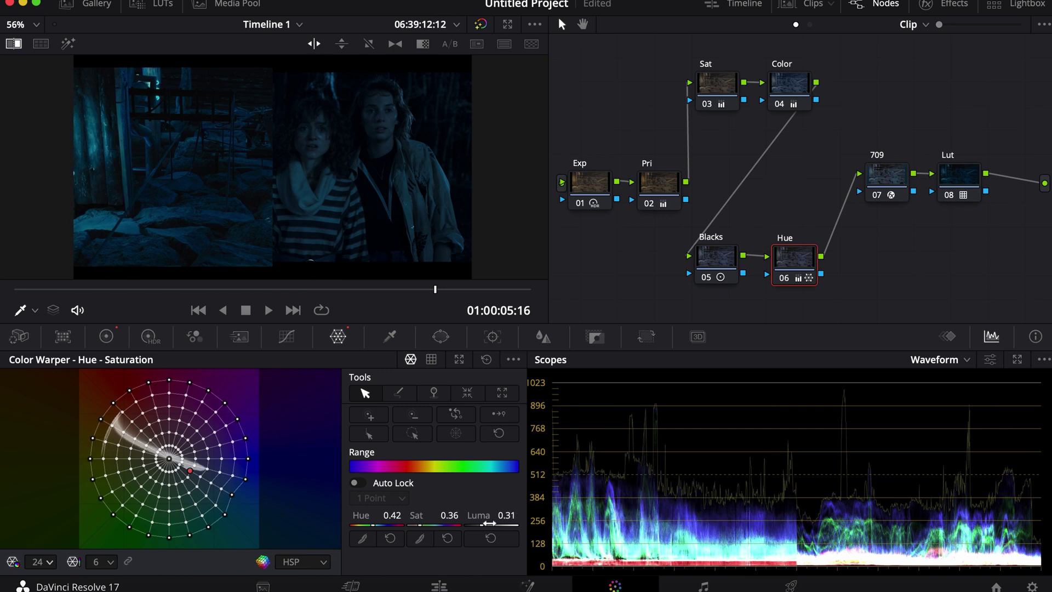
{"action": "key", "text": "super+d"}
Add a serial node after the Lut node, place it below and label it Correct.
{"action": "key", "text": "alt+s"}
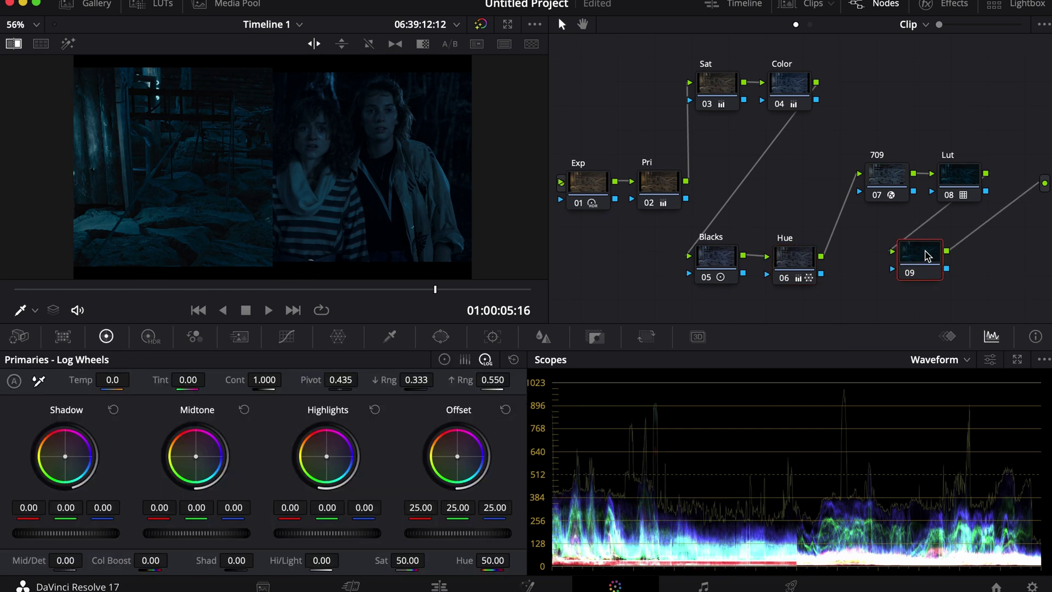
{"action": "right_click", "coordinate": [925, 251]}
{"action": "left_click", "coordinate": [955, 283]}
{"action": "key", "text": "Return"}
Shift the custom curve's black point slightly inward on the Correct node and set the low soft clip softness to 15.2.
{"action": "left_click", "coordinate": [286, 336]}
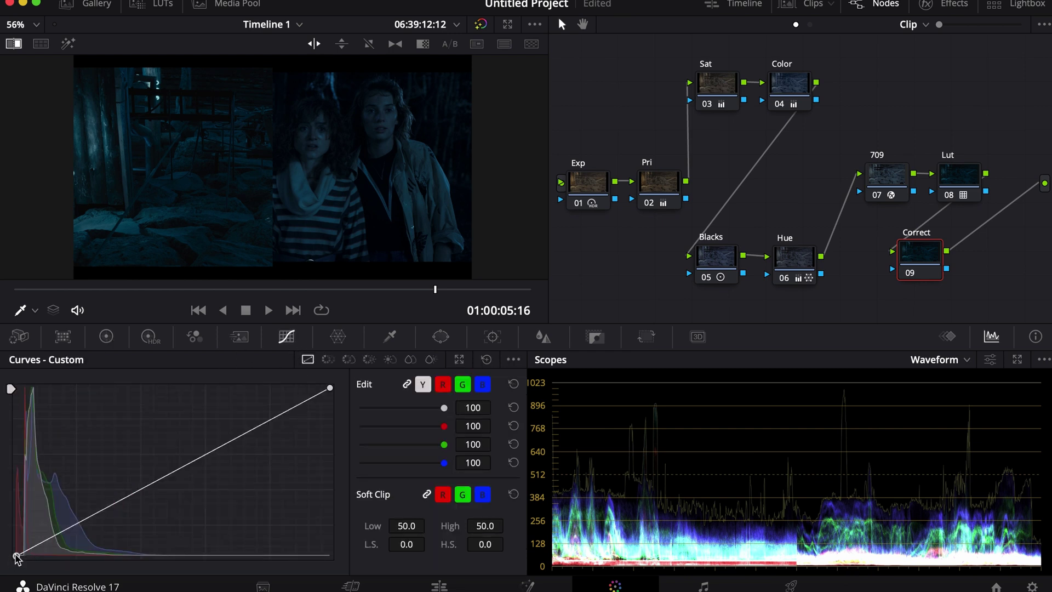
{"action": "left_click_drag", "start_coordinate": [17, 557], "coordinate": [22, 559]}
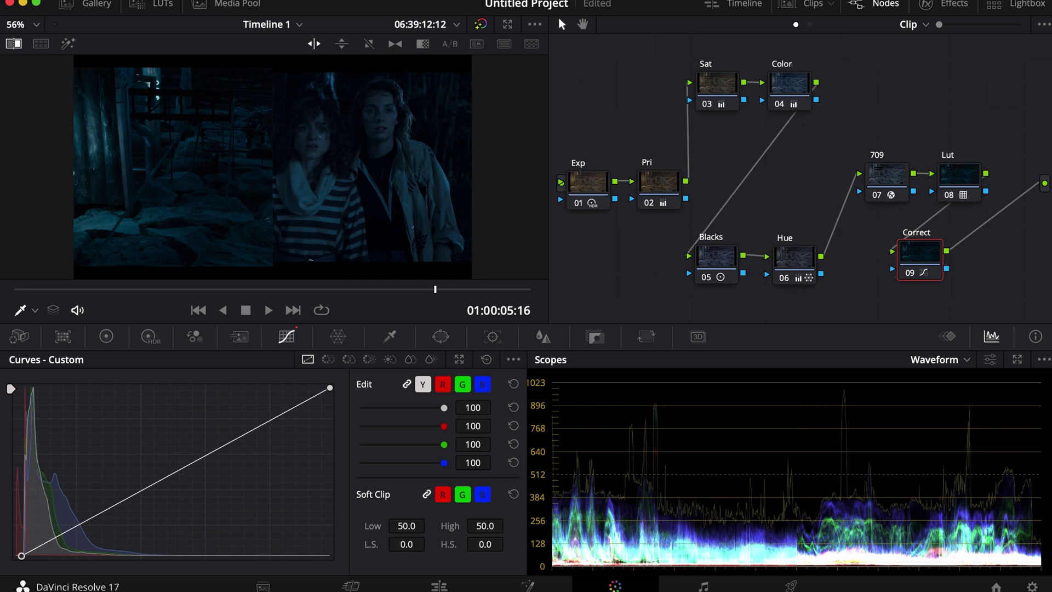
{"action": "left_click_drag", "start_coordinate": [406, 544], "coordinate": [430, 543]}
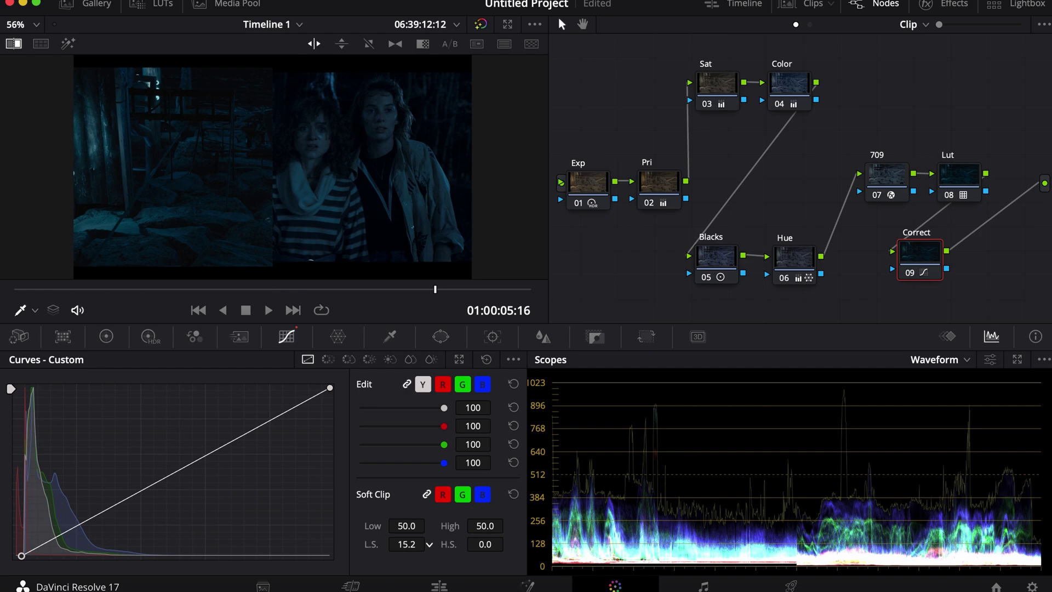